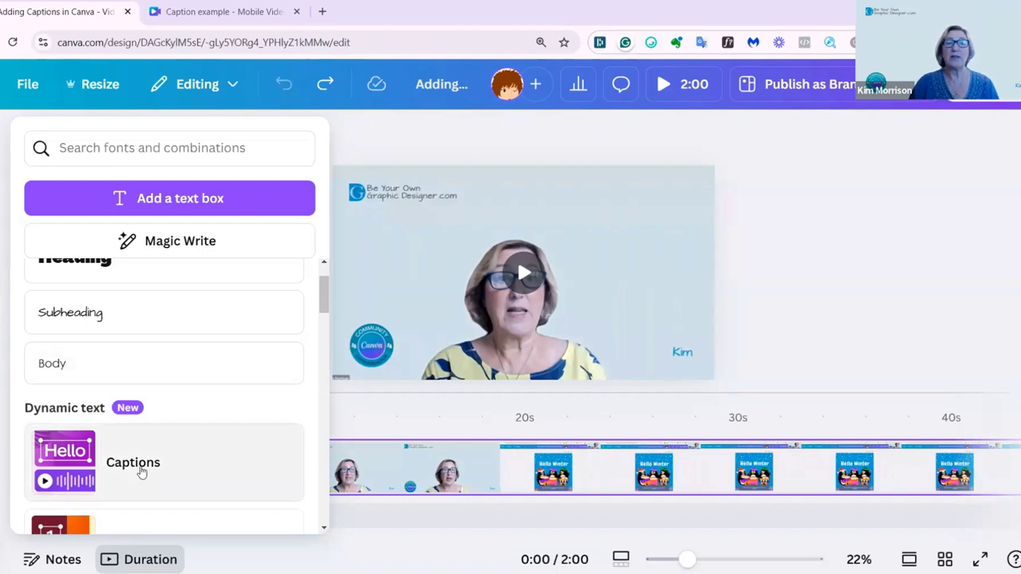
- Auto-generate captions for the video and drag the caption block down toward the footage bottom
left_click(141, 471)
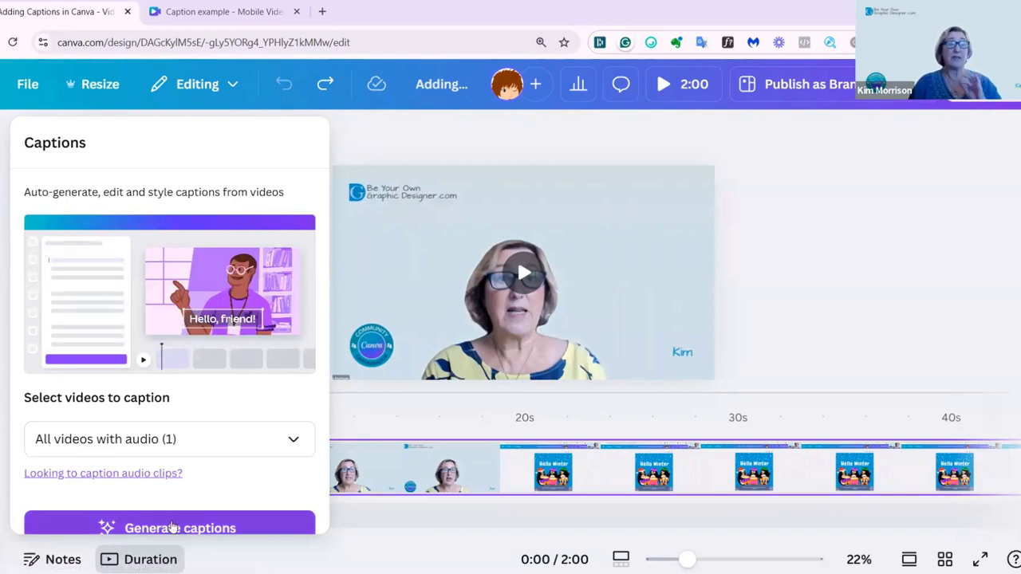
left_click(172, 525)
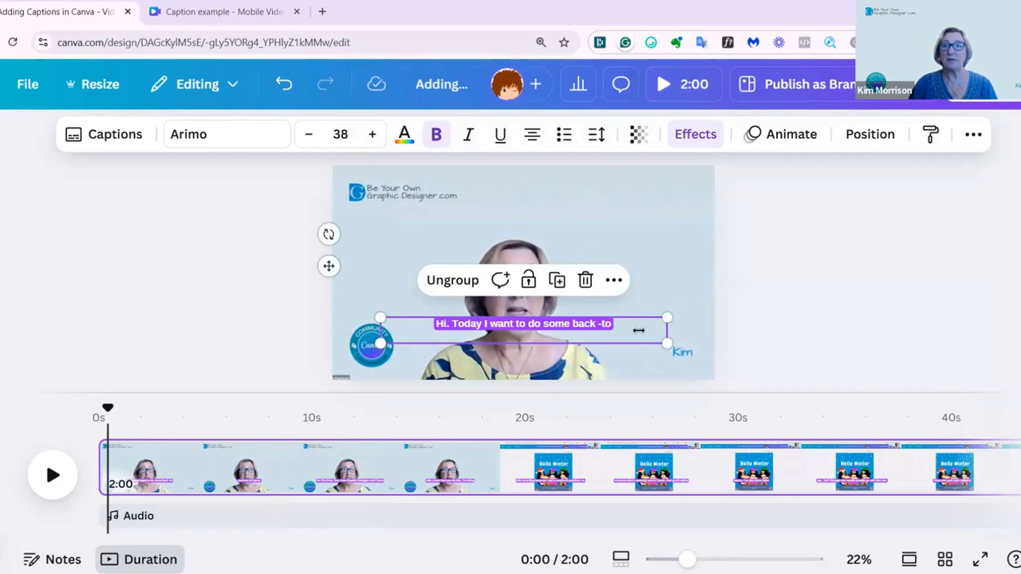
left_click_drag(632, 325, 635, 355)
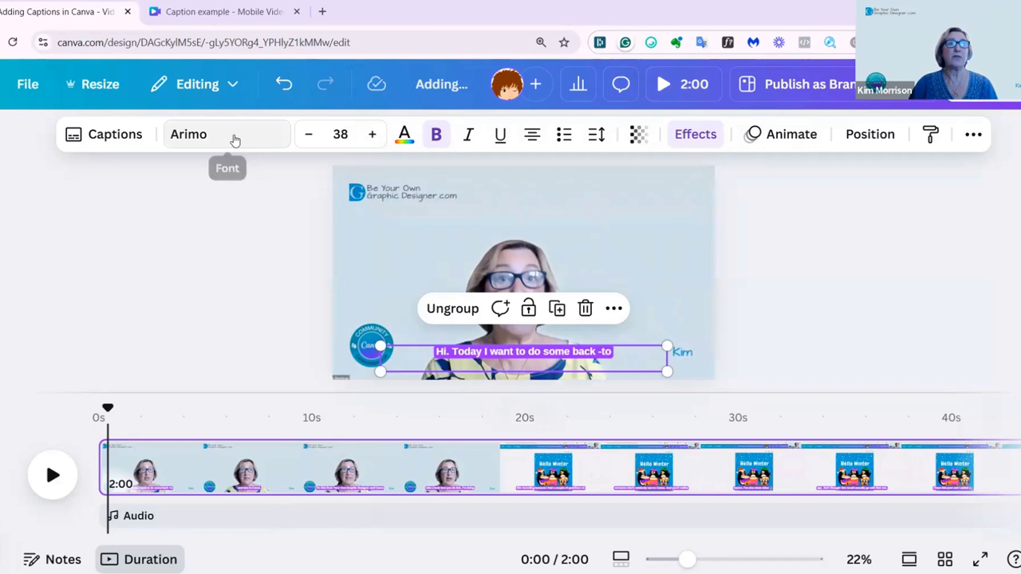
- Change the caption font from Arimo to Architects Daughter
left_click(229, 134)
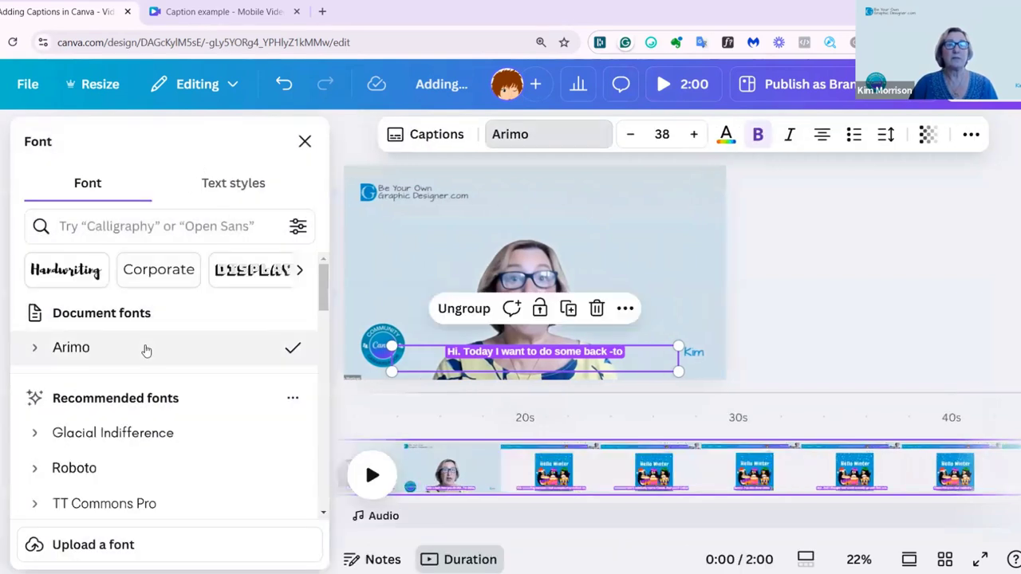
scroll(146, 351, "down", 2)
scroll(146, 351, "down", 5)
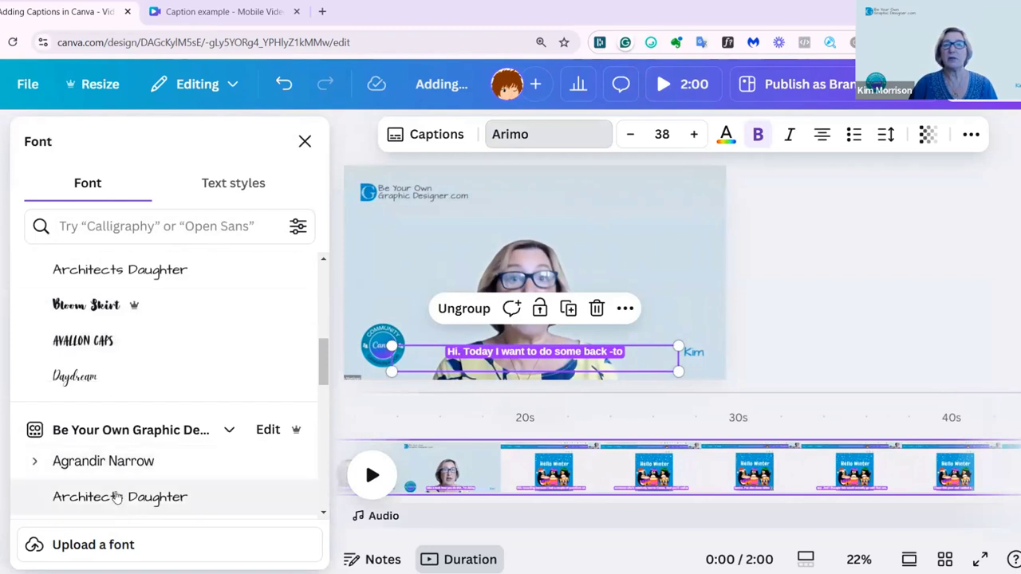
left_click(117, 498)
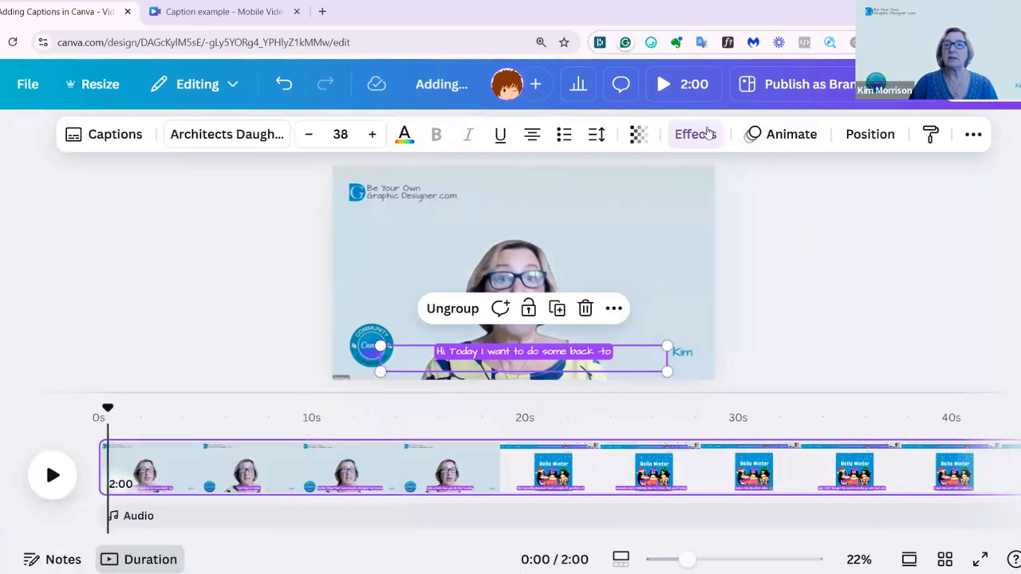
- Give the captions a background effect coloured blue #00aad4 instead of purple
left_click(702, 136)
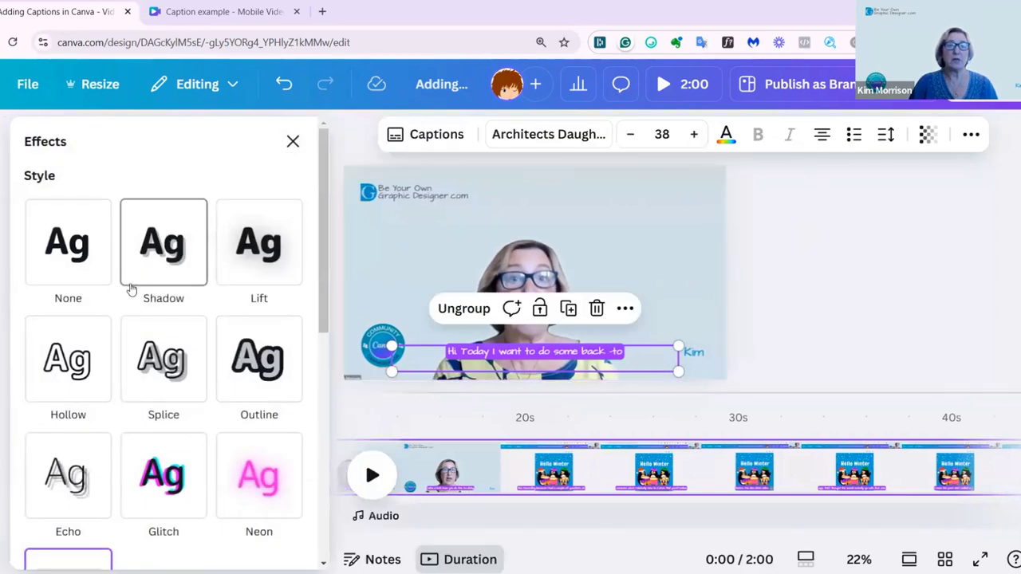
scroll(130, 292, "down", 2)
scroll(121, 303, "down", 3)
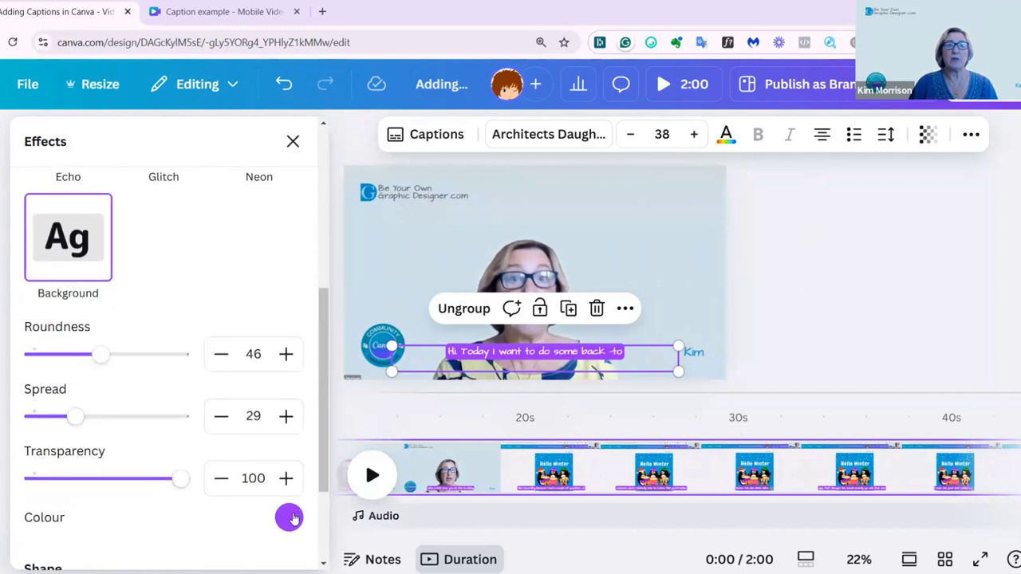
left_click(289, 517)
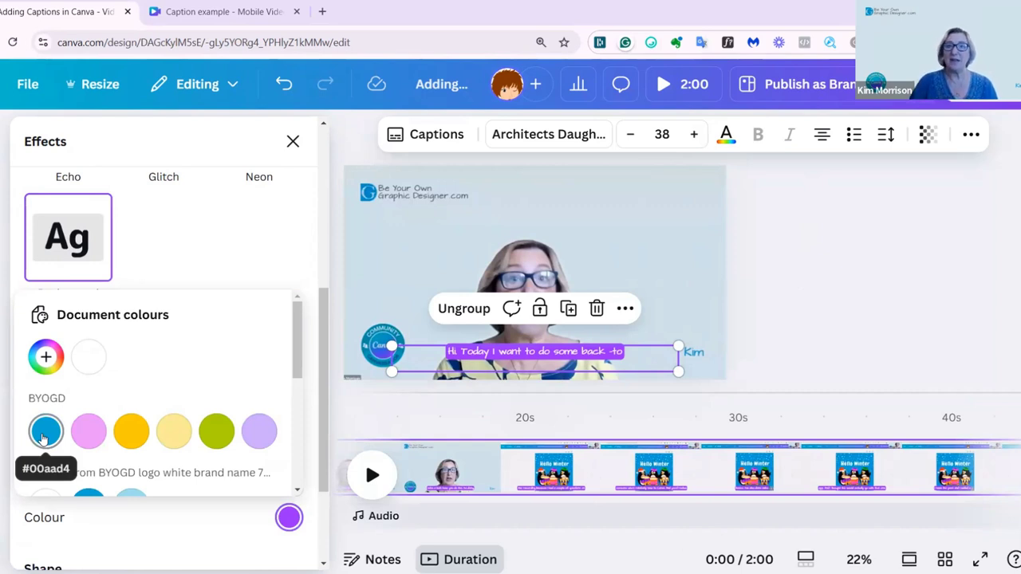
left_click(45, 433)
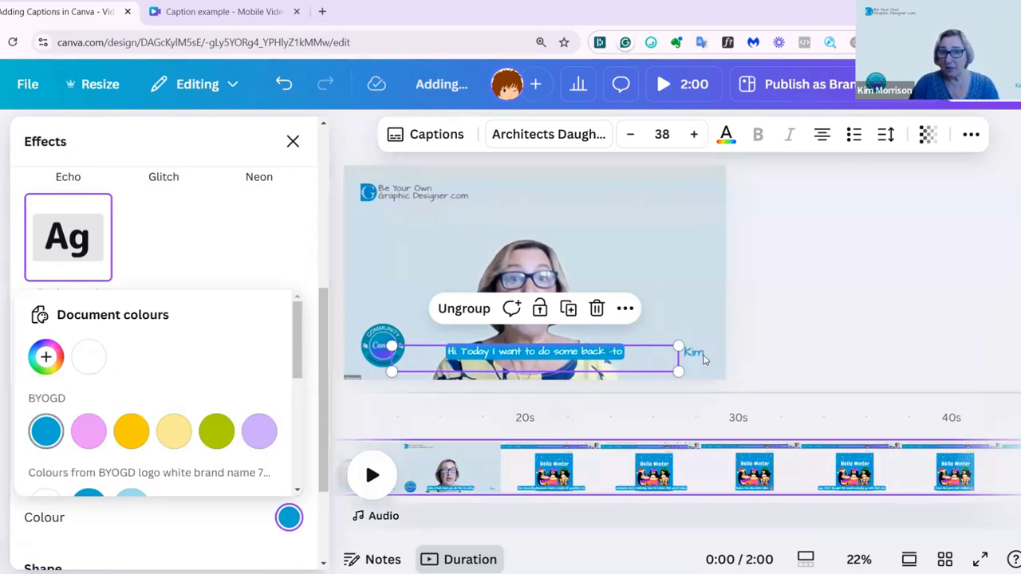
- Close Effects, play the captioned video, pause at 0:14 and select the 'Canvassitor' caption
left_click(818, 331)
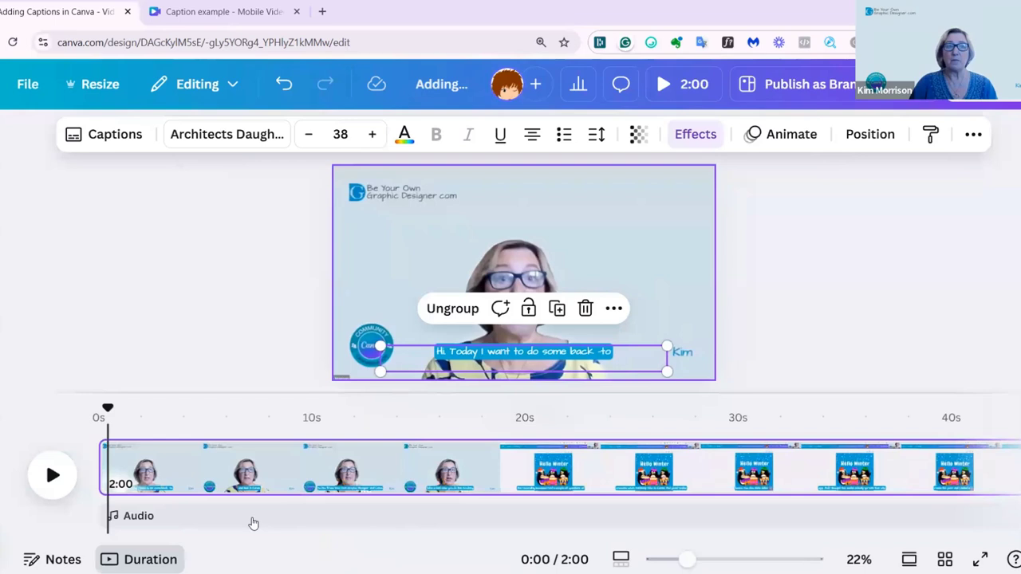
left_click(49, 478)
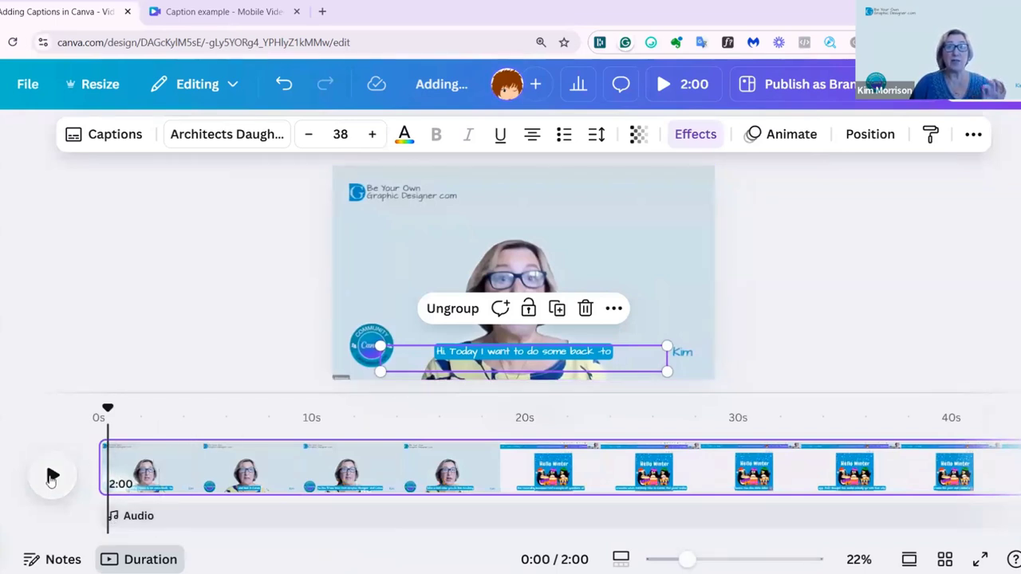
left_click(51, 477)
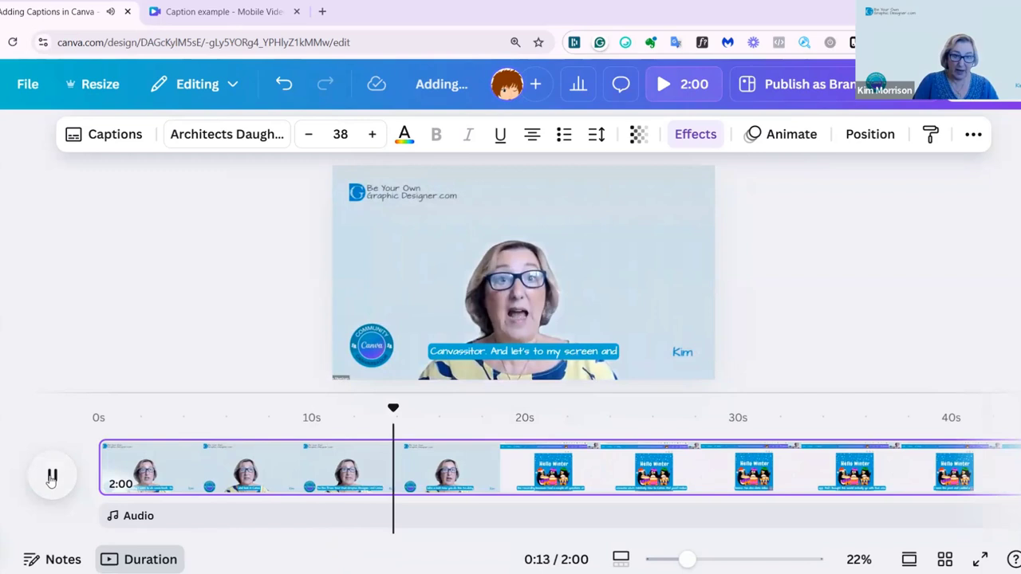
left_click(52, 476)
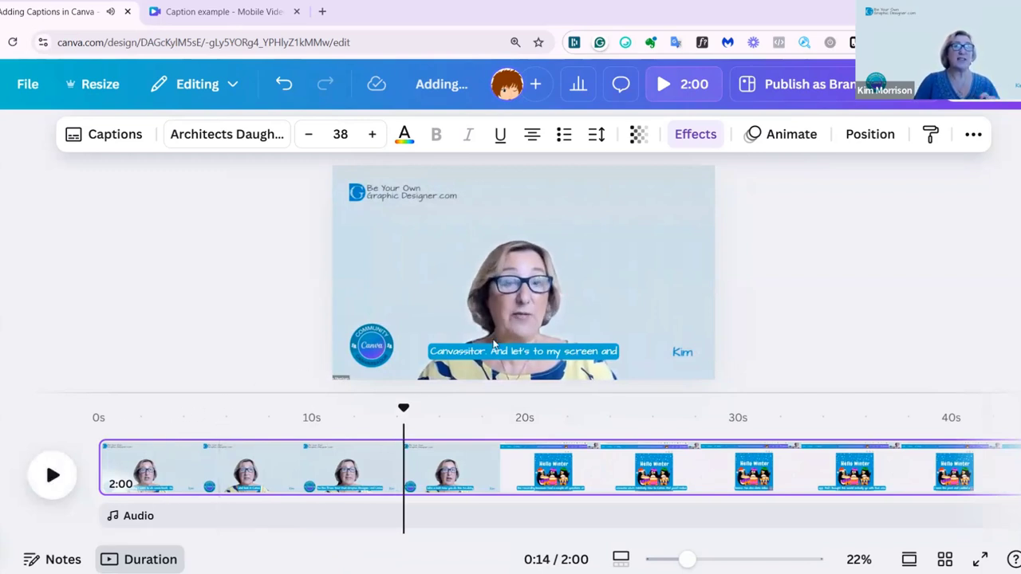
left_click(466, 349)
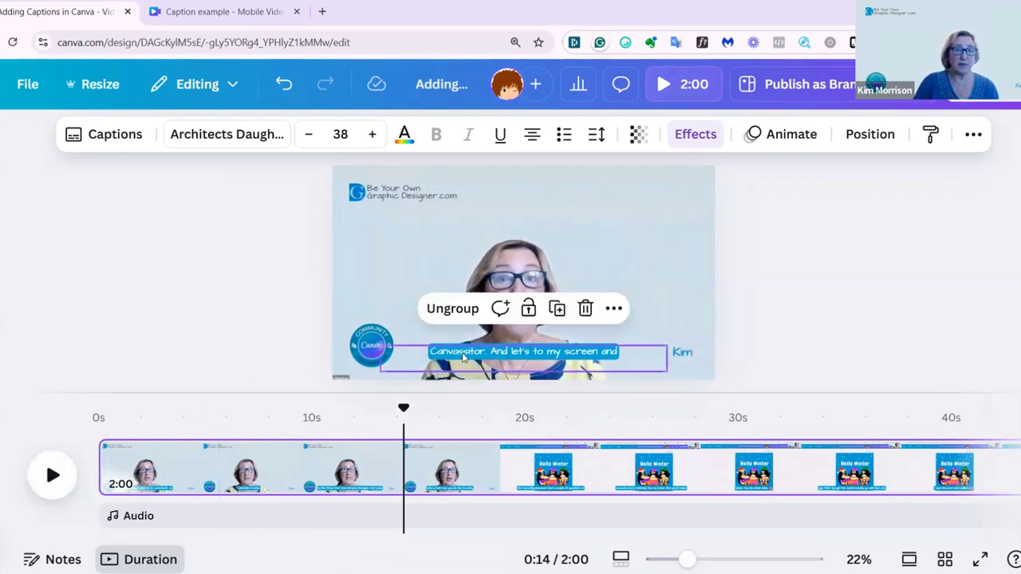
- Correct 'Canvassitor' to 'Canvassador', add 'Be Your Own Graphic Designer' to the next caption, and resume playback
double_click(466, 352)
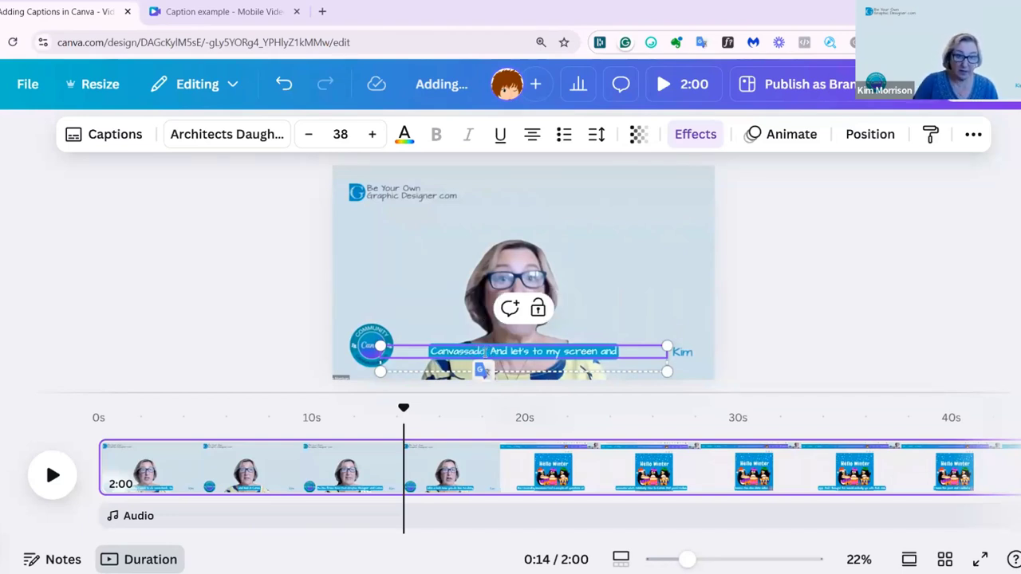
left_click(472, 354)
left_click(469, 355)
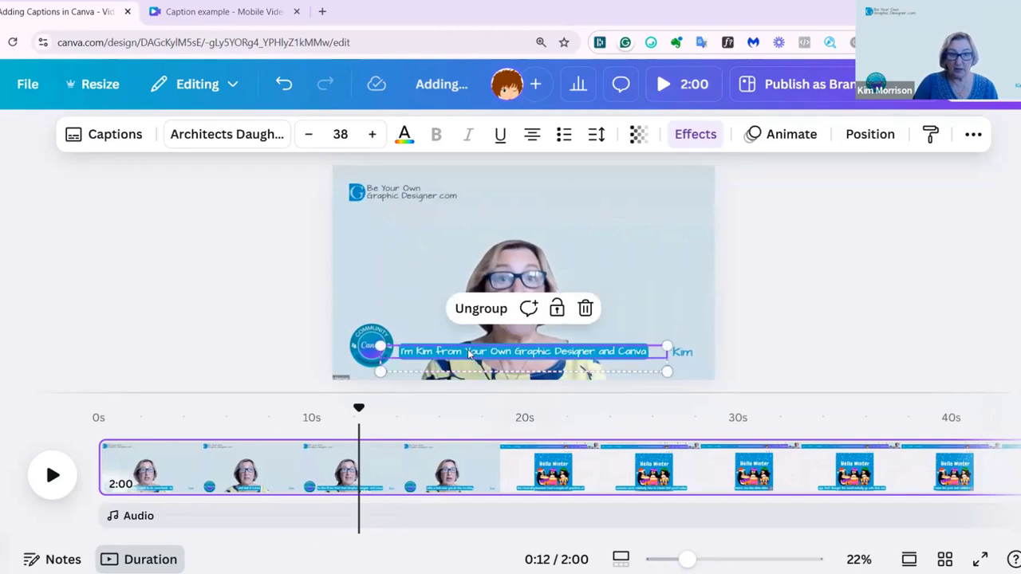
double_click(468, 350)
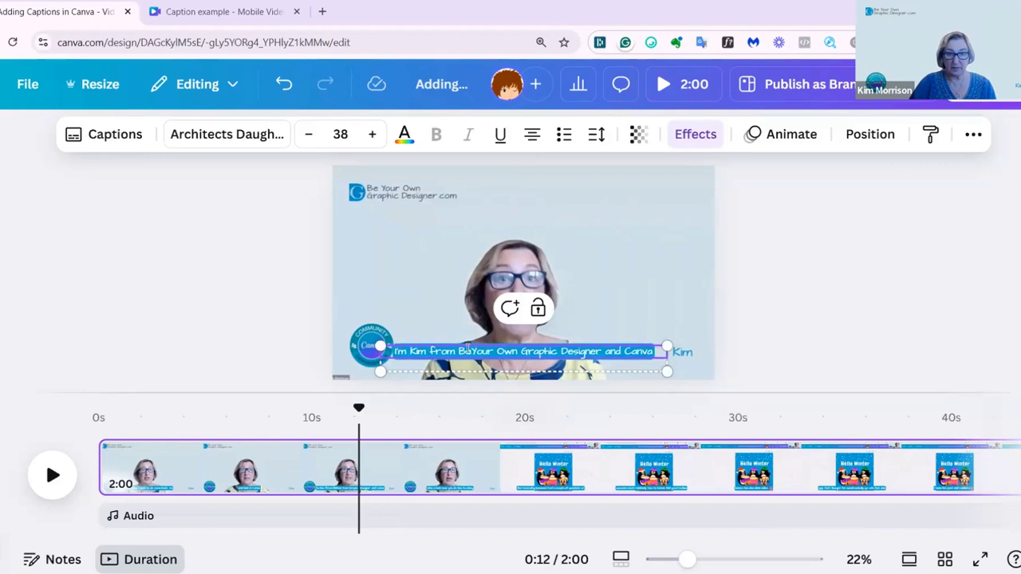
left_click(466, 351)
left_click(54, 478)
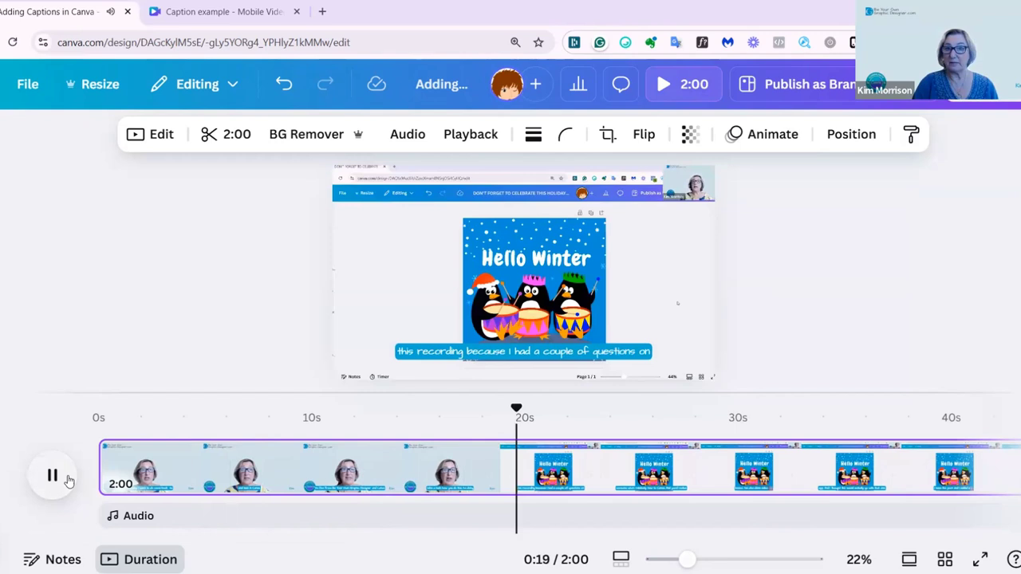
- Pause at 0:21, select and nudge the caption text up, and enlarge it from 38 to 43
left_click(52, 476)
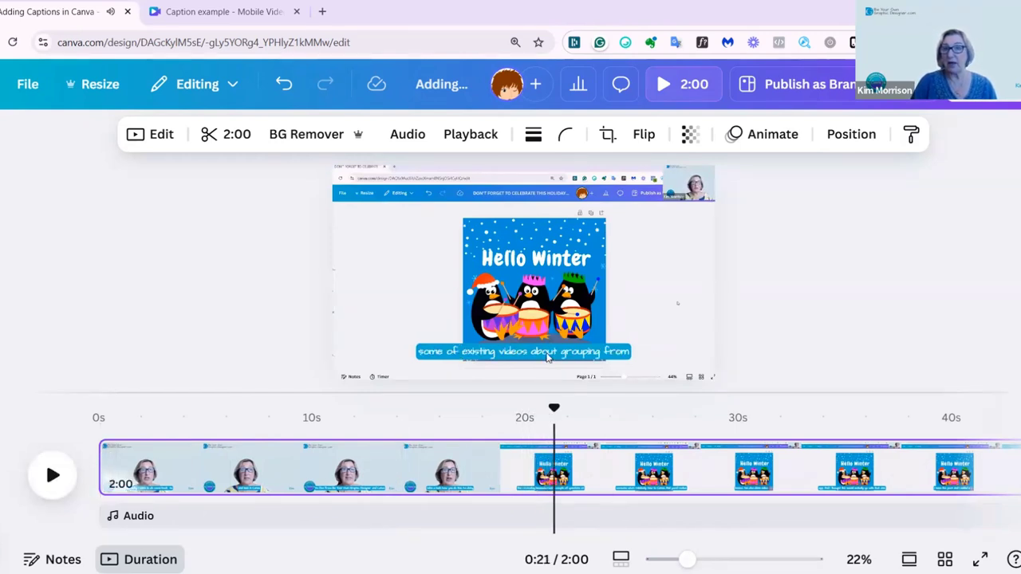
left_click(548, 358)
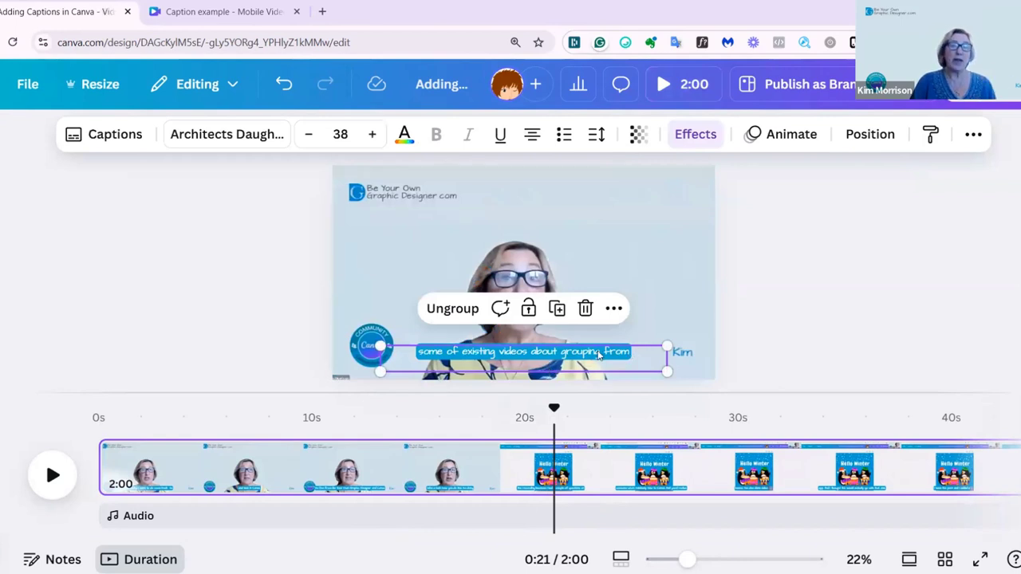
left_click(598, 355)
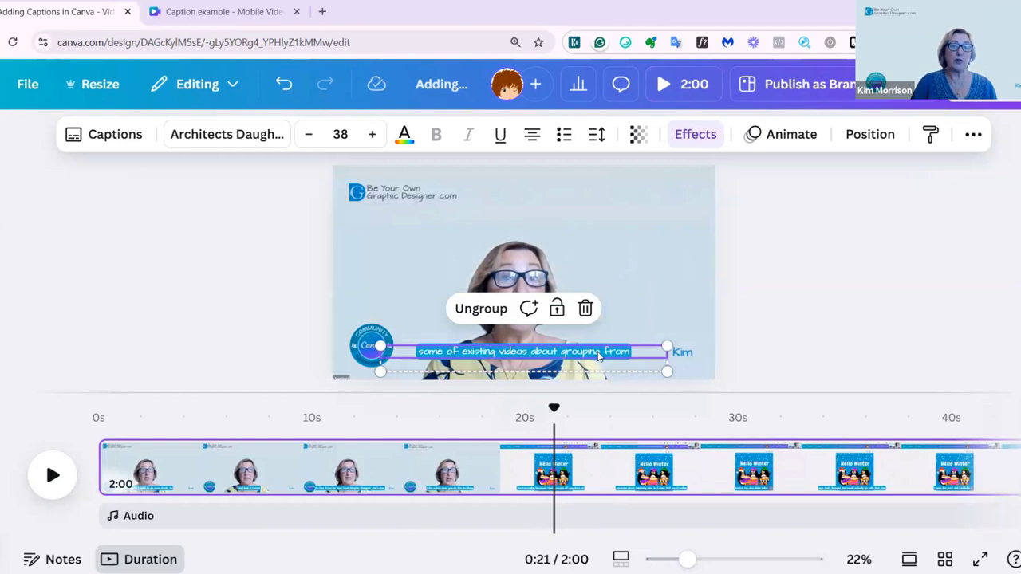
left_click_drag(598, 355, 599, 348)
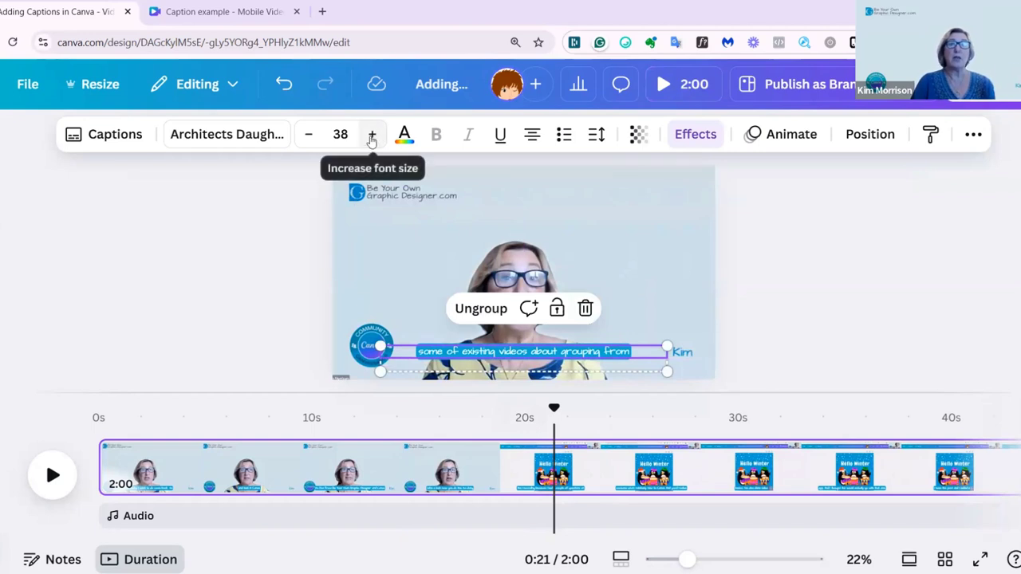
left_click(372, 137)
left_click(372, 137)
left_click(372, 137)
left_click(371, 137)
left_click(372, 137)
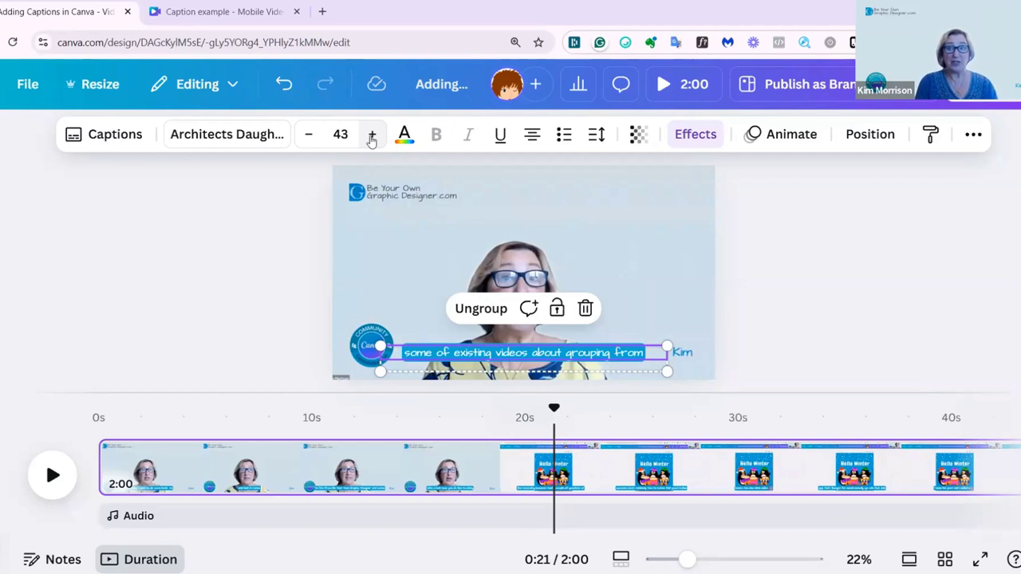
- Scroll the caption transcript list, jump to the 'any Pro feature' caption at 0:58, and close the list
left_click(98, 140)
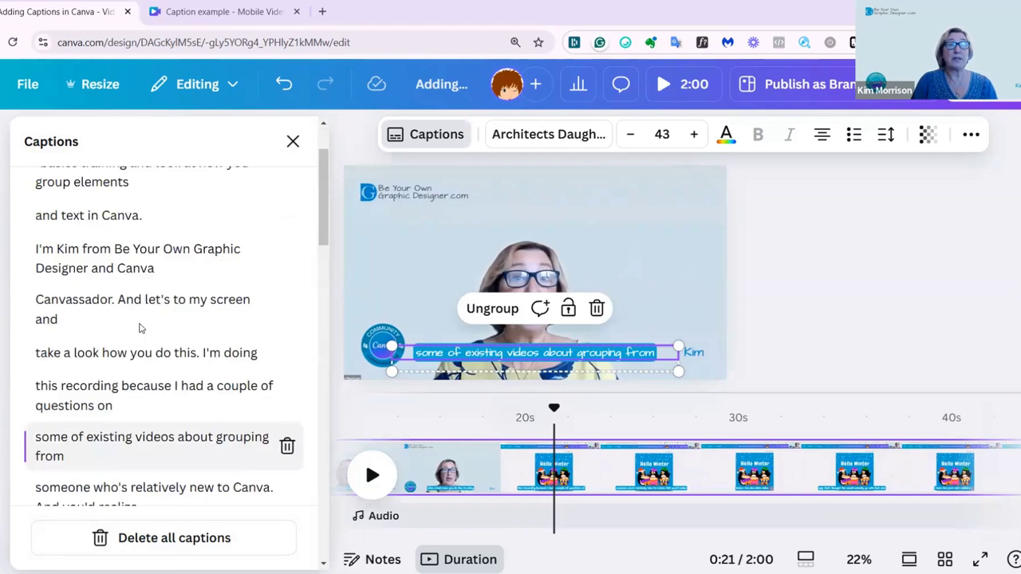
scroll(140, 327, "up", 2)
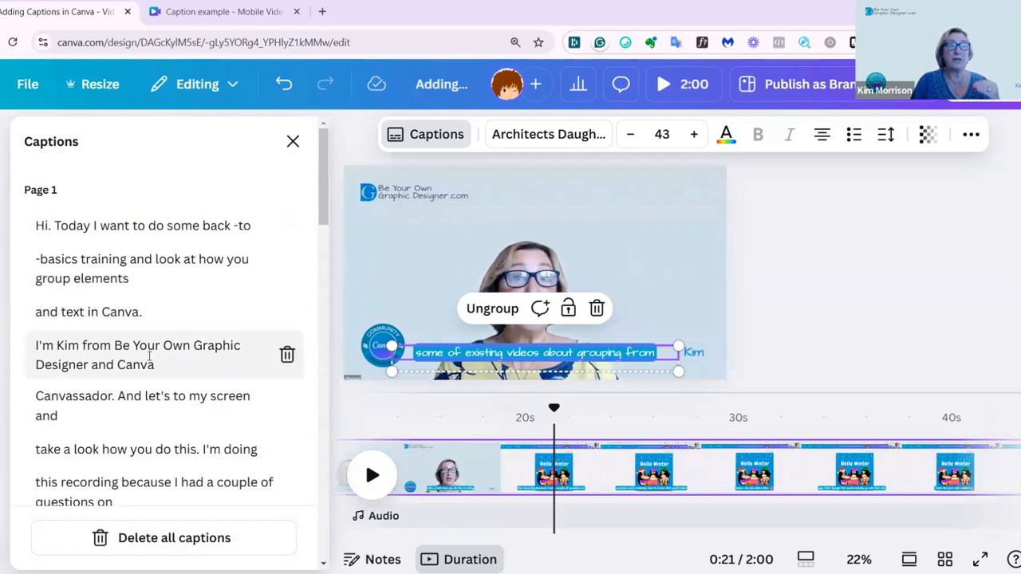
scroll(150, 357, "down", 1)
scroll(148, 361, "down", 3)
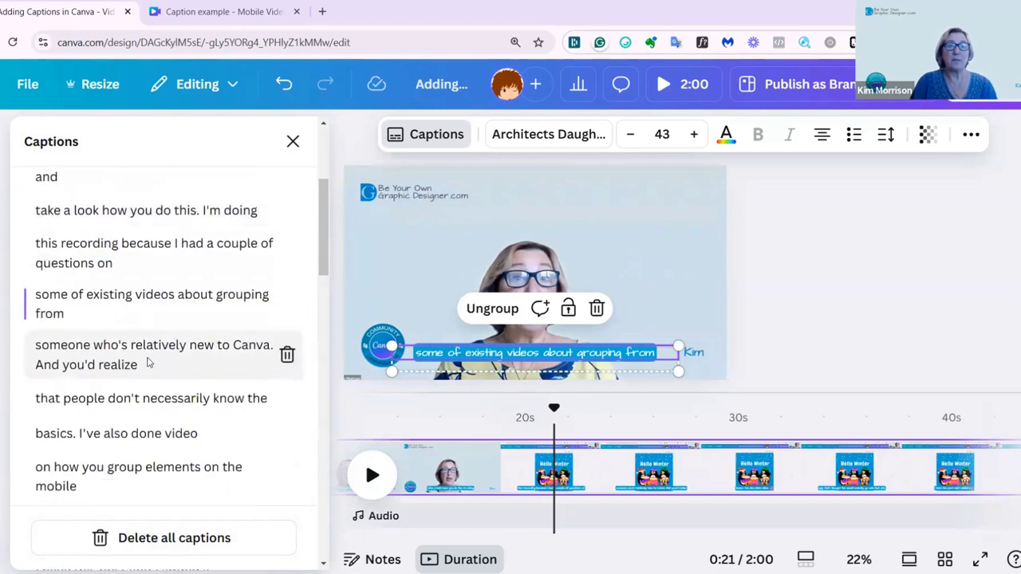
scroll(148, 357, "down", 1)
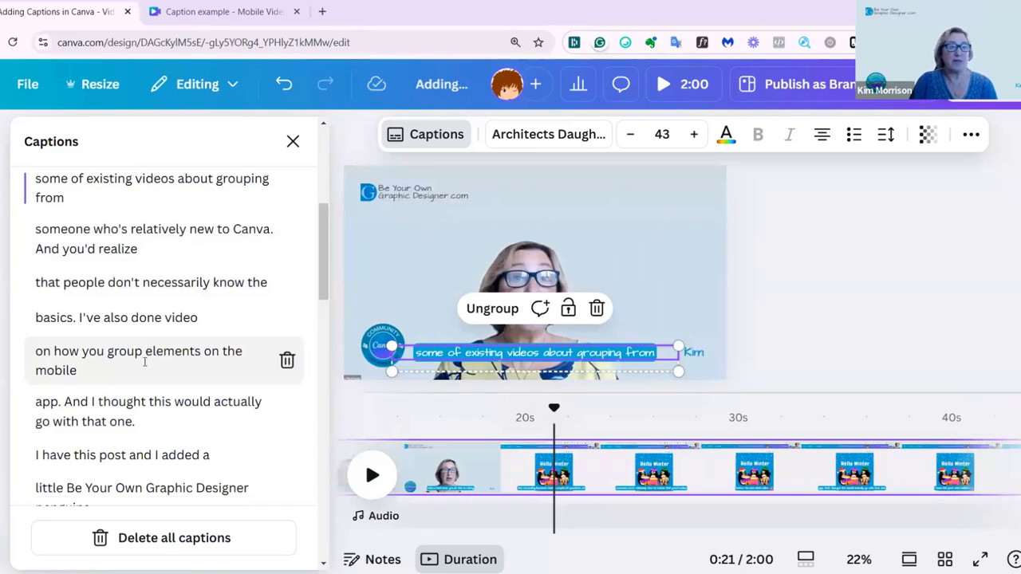
scroll(144, 362, "down", 2)
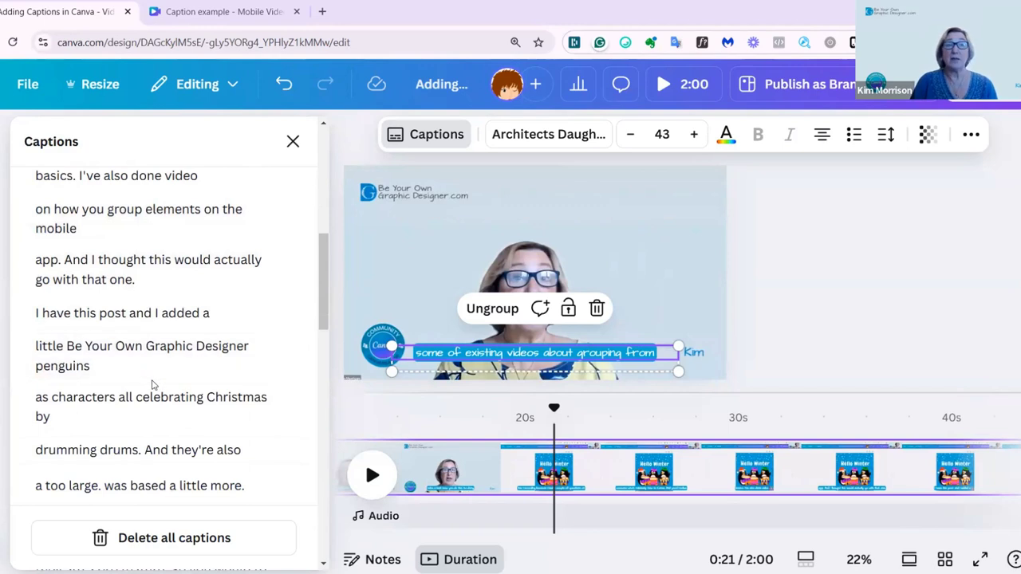
scroll(153, 384, "down", 3)
left_click(68, 426)
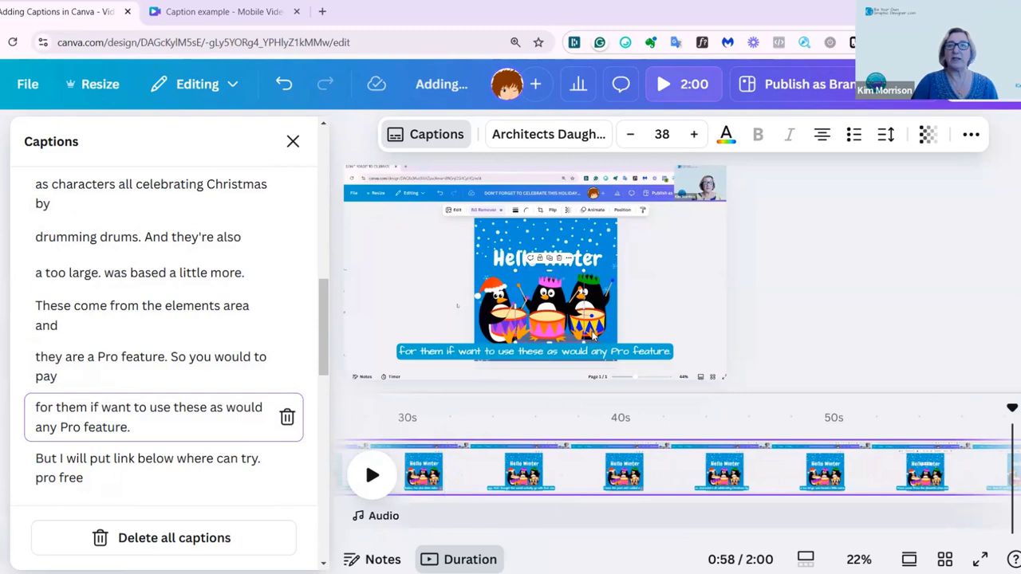
left_click(570, 342)
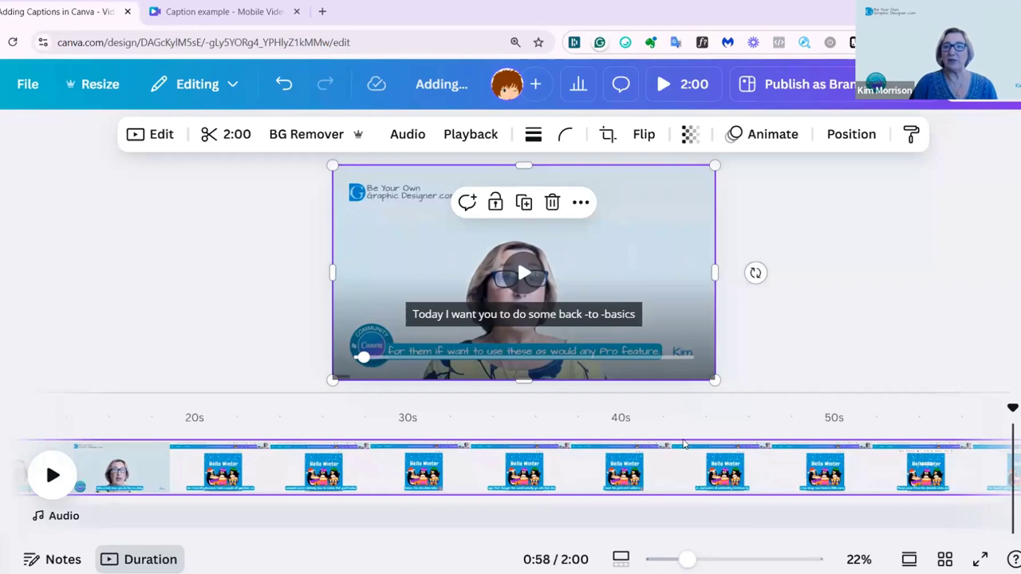
- Hide the video's built-in auto captions from its right-click menu
right_click(770, 471)
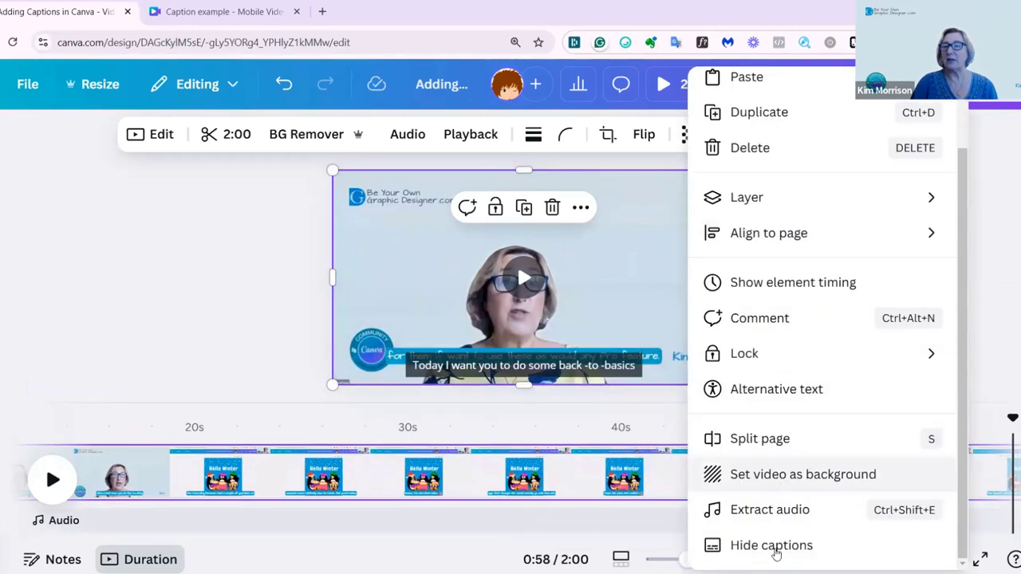
left_click(774, 546)
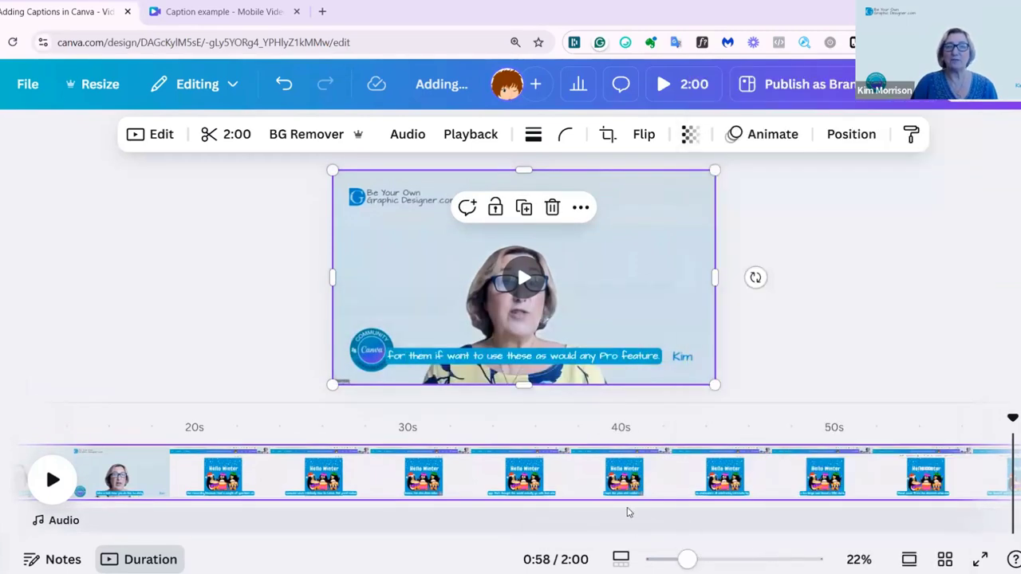
mouse_move(466, 319)
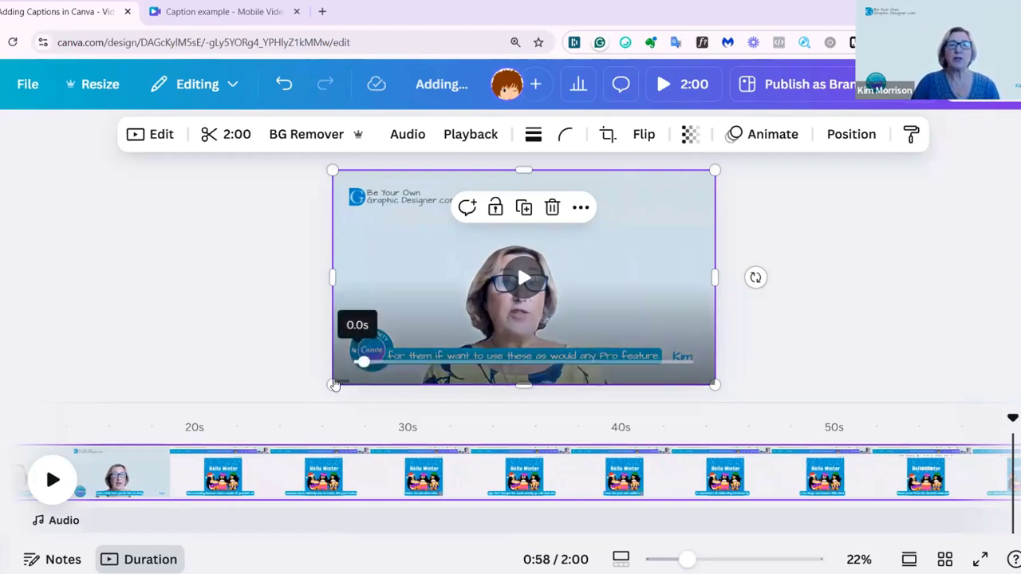
- Shrink the video slightly, centre it on the page, and round its corners to 20
left_click_drag(329, 382, 348, 355)
left_click_drag(635, 258, 630, 266)
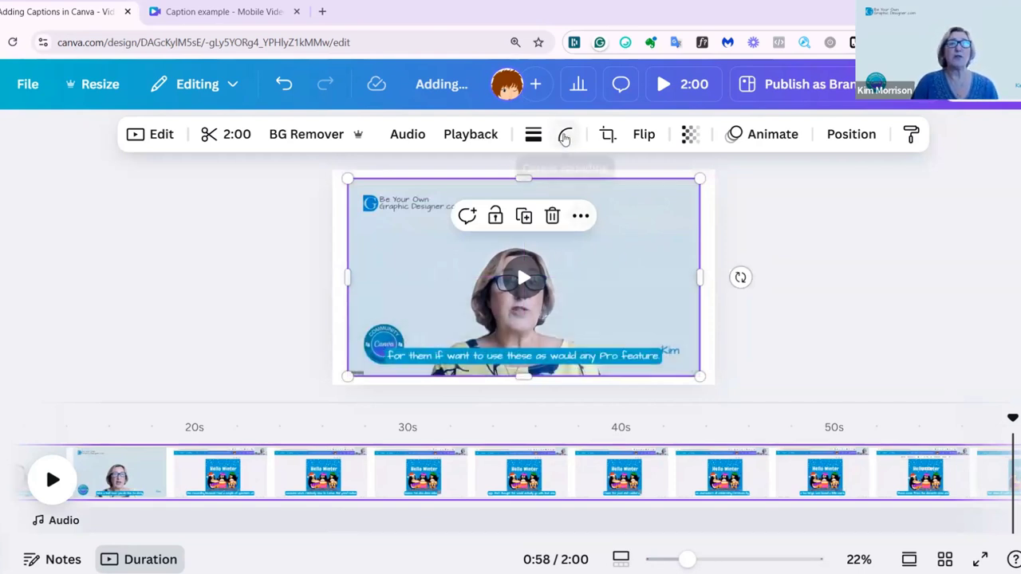
left_click(564, 137)
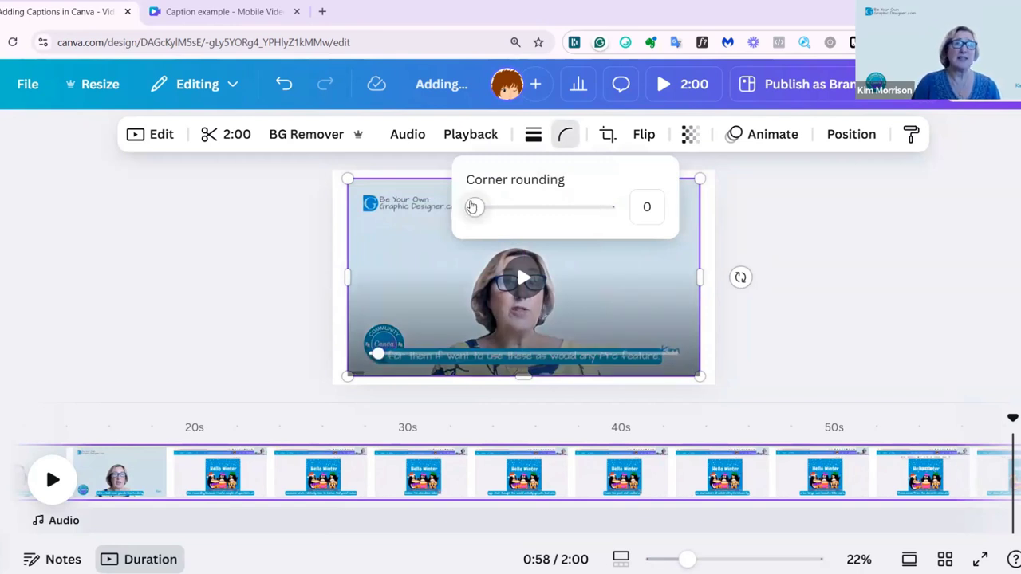
left_click_drag(472, 207, 501, 208)
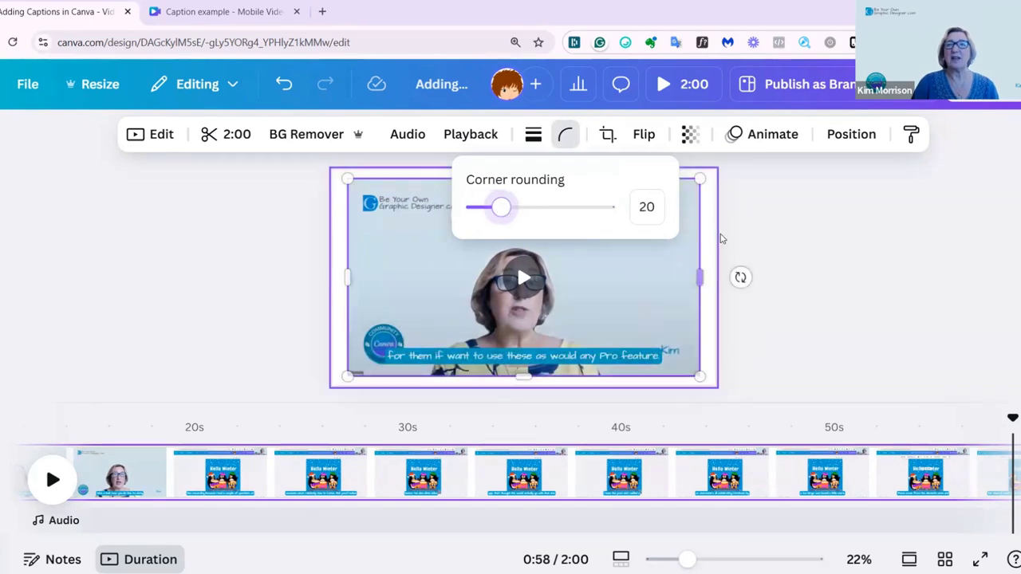
left_click(709, 239)
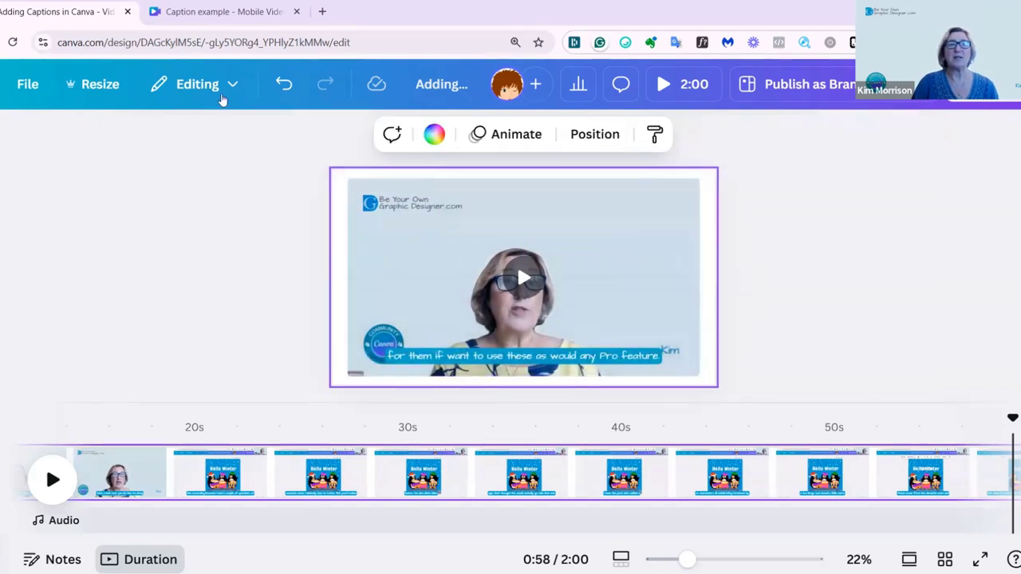
- Fill the page background with the brand blue, then shrink and reposition the video
left_click(434, 134)
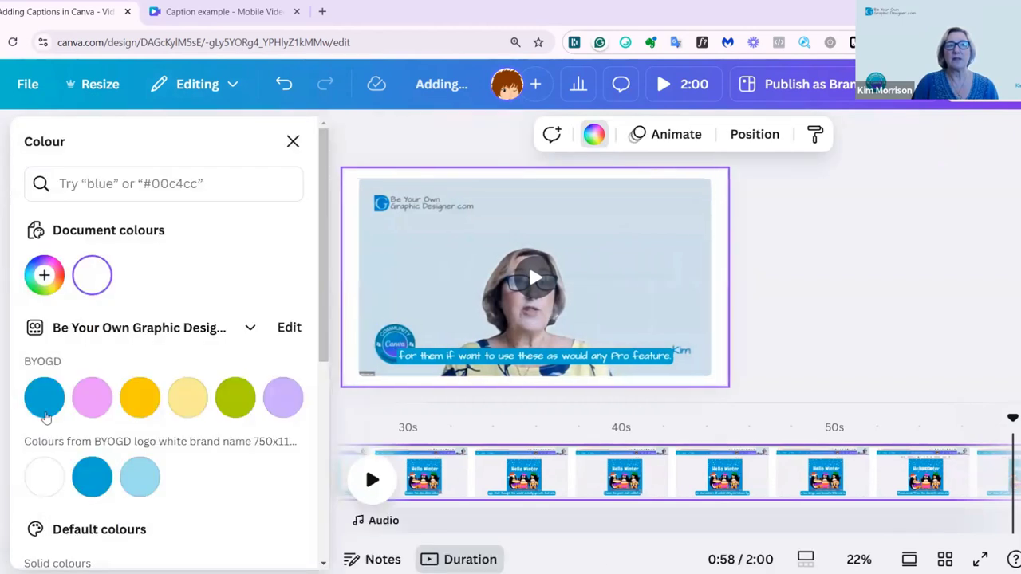
left_click(43, 399)
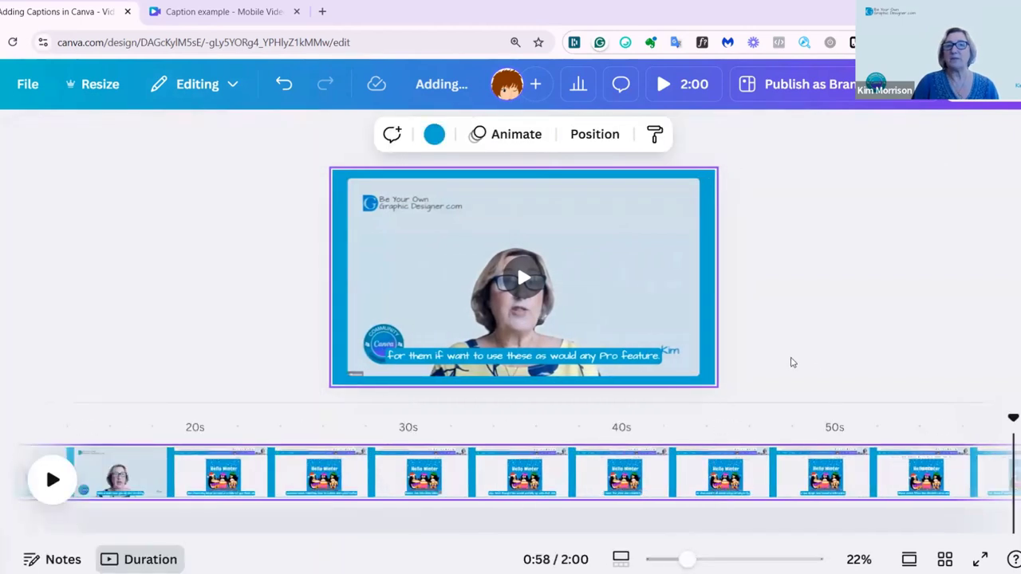
mouse_move(353, 376)
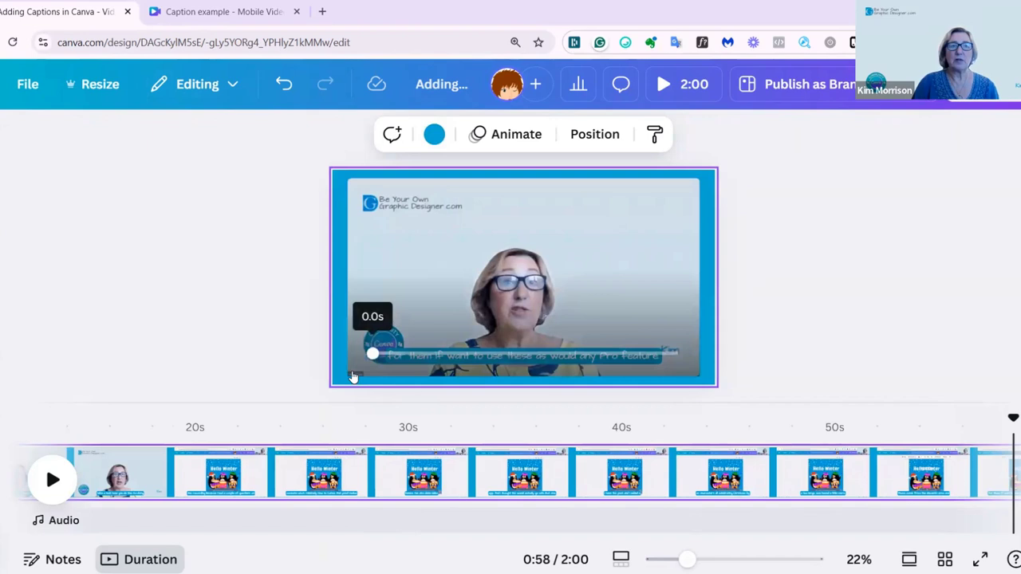
left_click(692, 364)
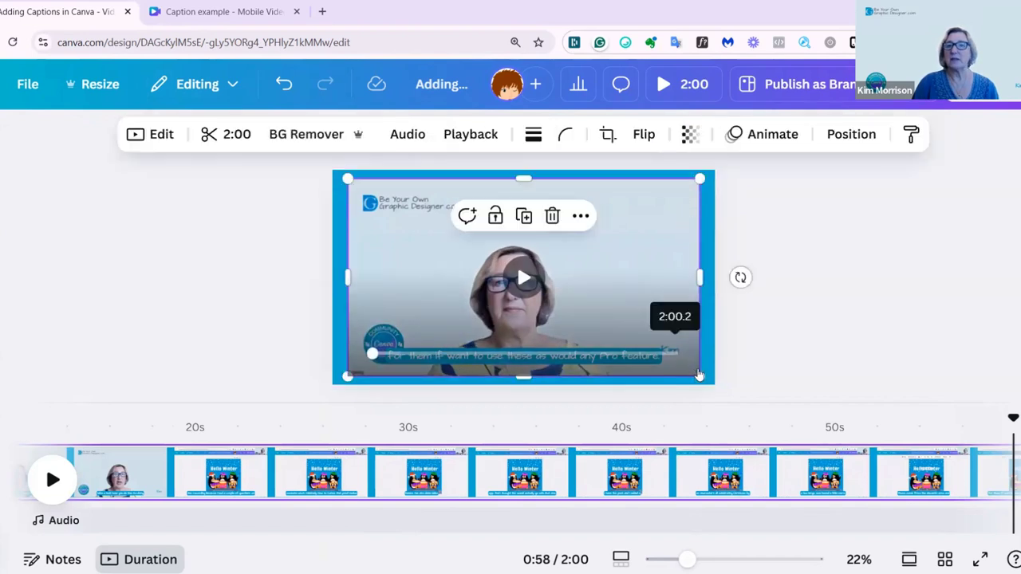
left_click(698, 376)
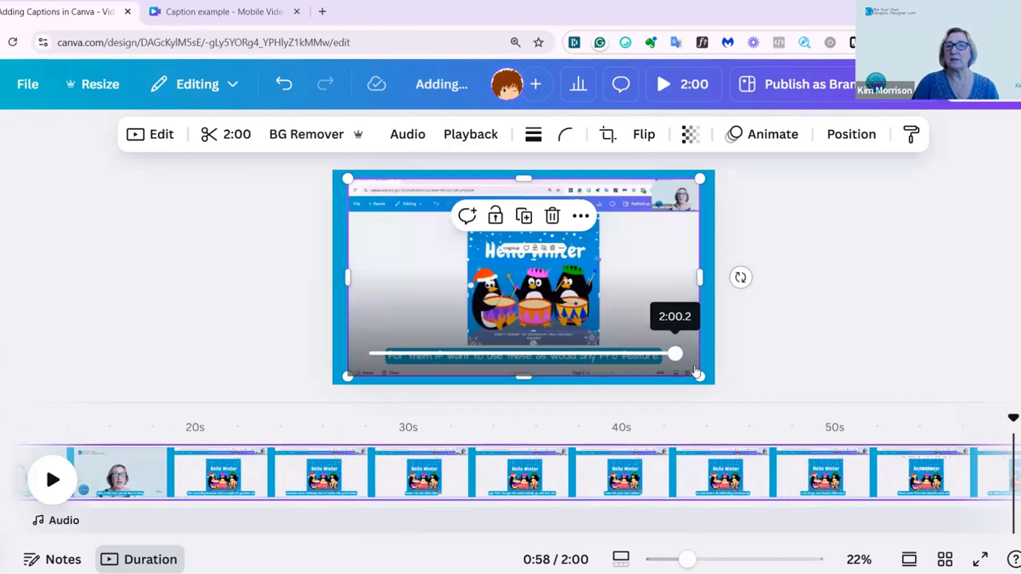
left_click_drag(698, 372, 666, 358)
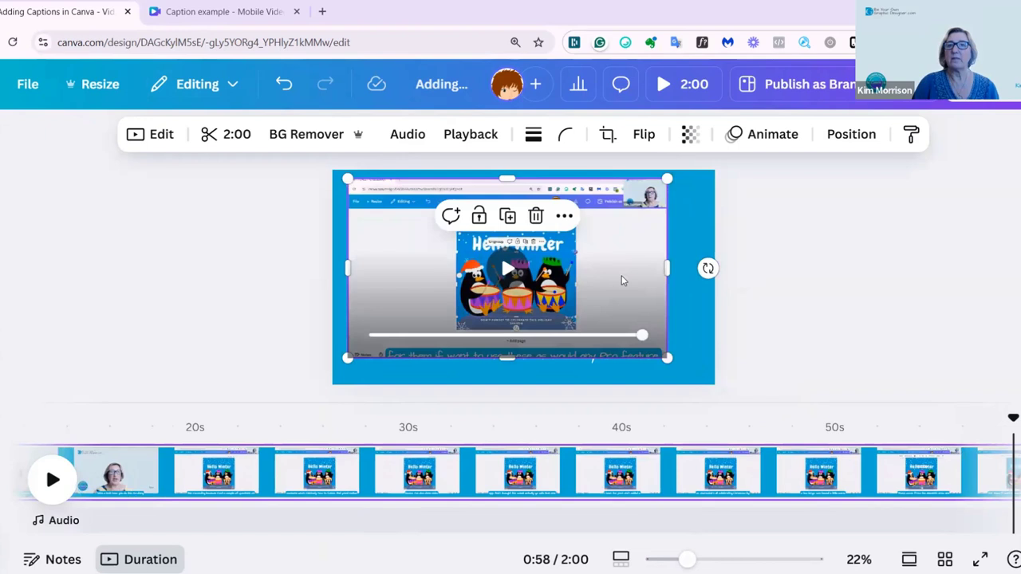
mouse_move(621, 278)
left_mouse_down()
mouse_move(643, 285)
mouse_move(633, 281)
left_mouse_up()
left_click(883, 317)
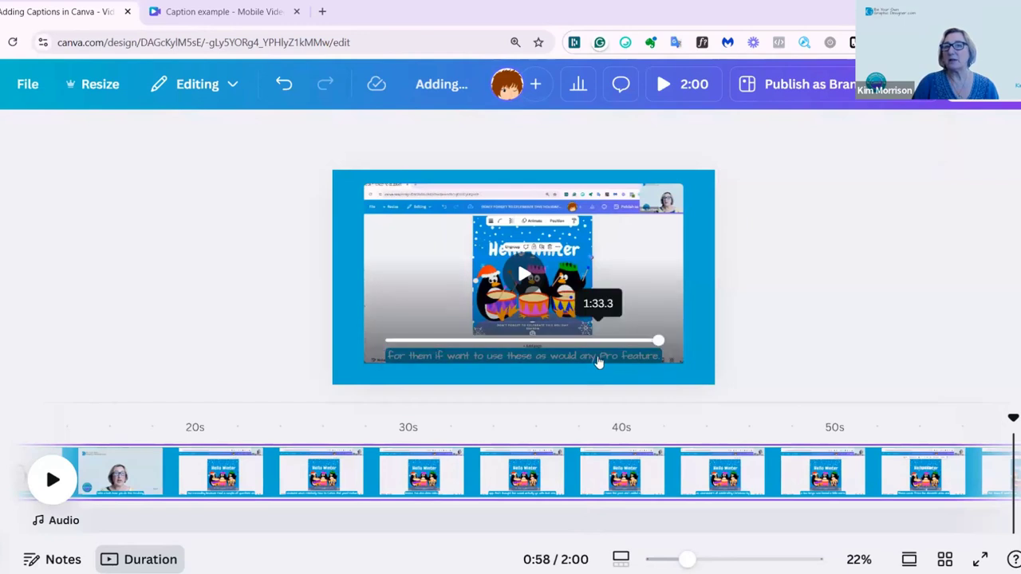
- Scrub to 1:22.6, nudge the video right, and move the captions slightly higher under the footage
left_click(575, 361)
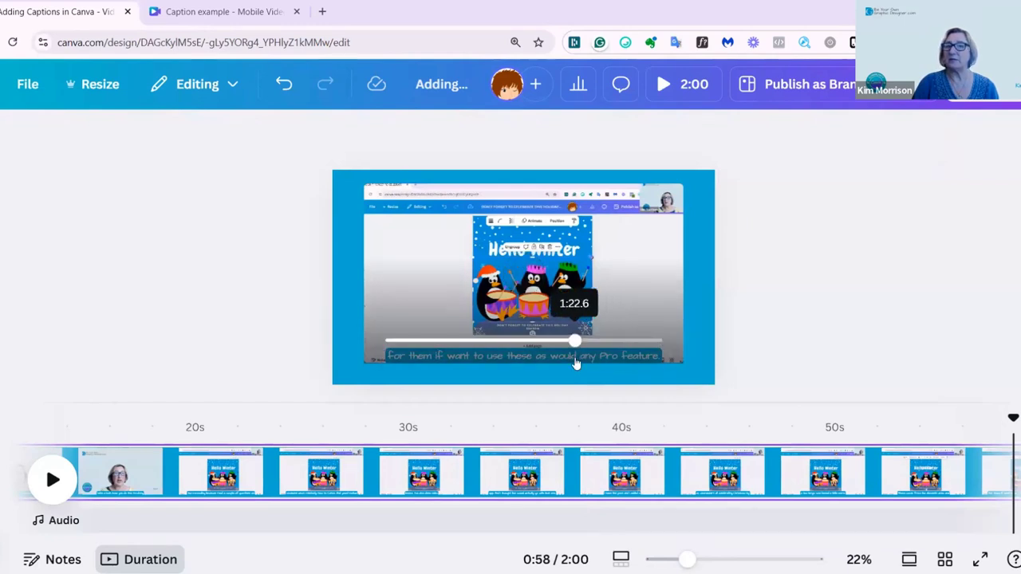
left_click(555, 368)
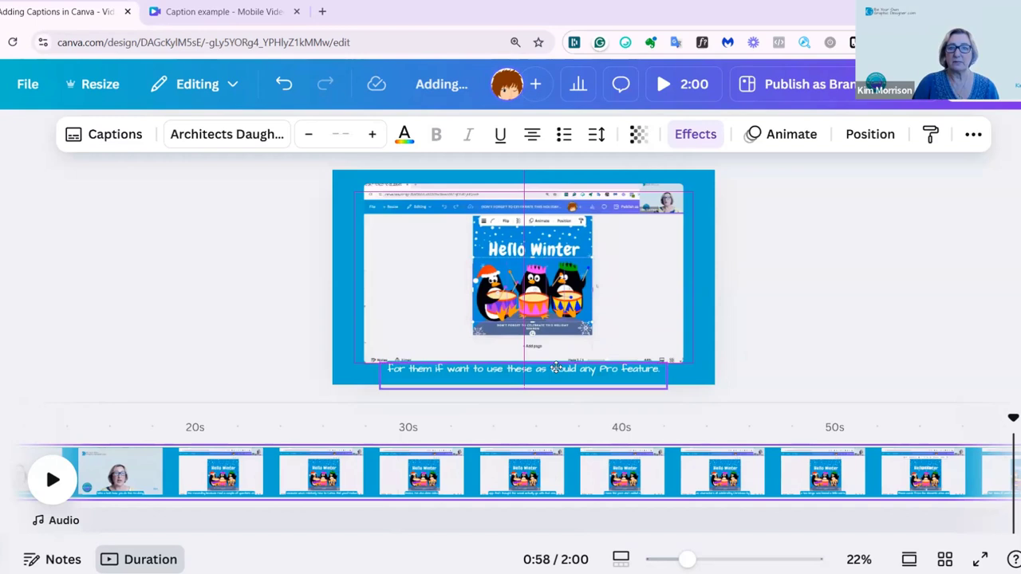
left_click(592, 302)
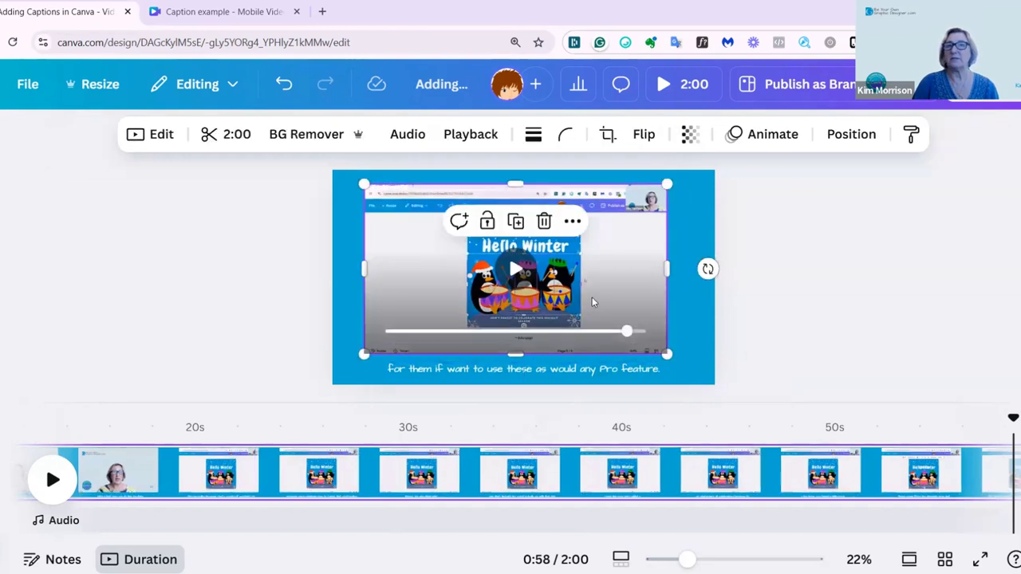
left_click_drag(595, 295, 603, 298)
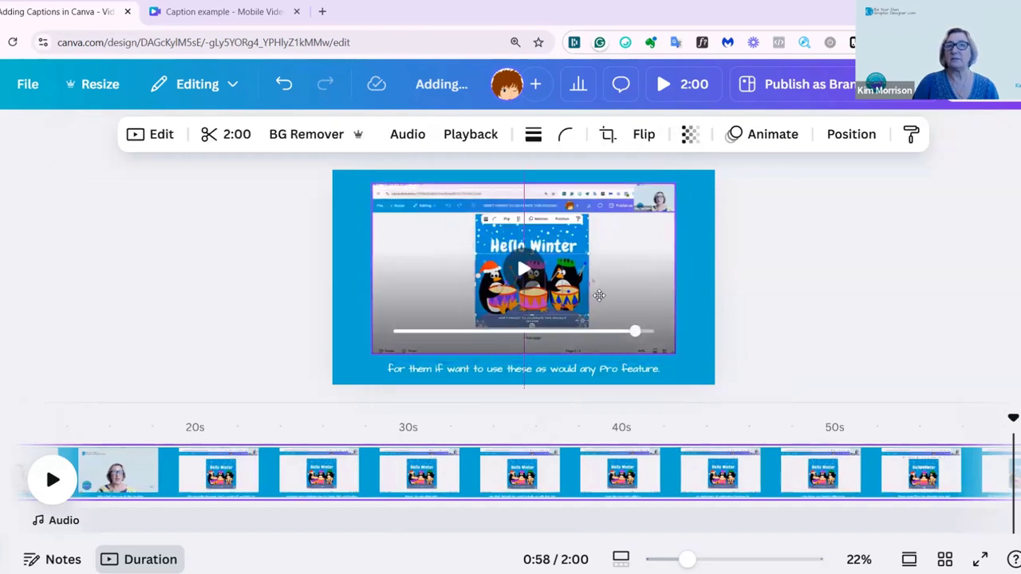
left_click(583, 371)
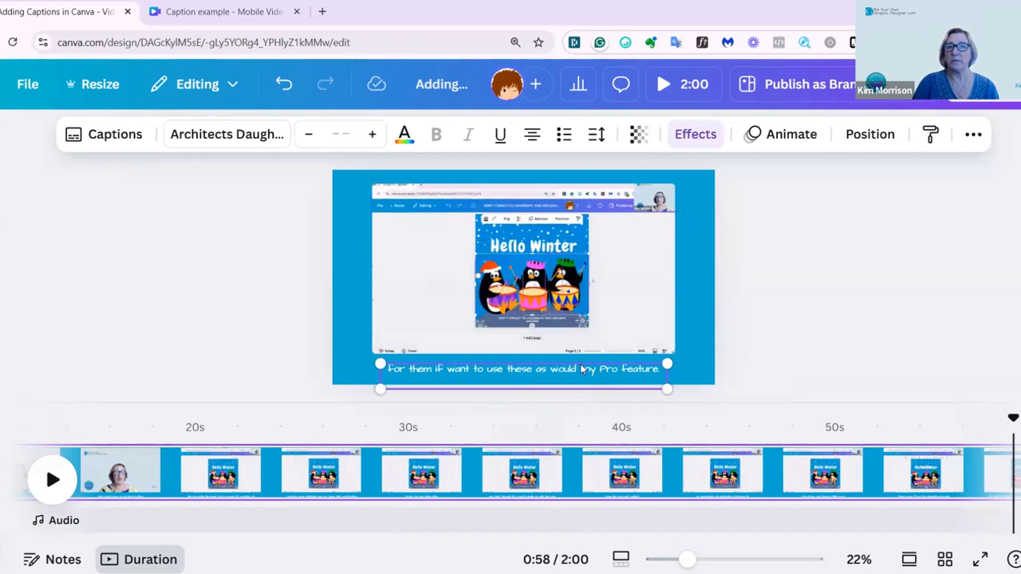
left_click_drag(576, 362, 576, 358)
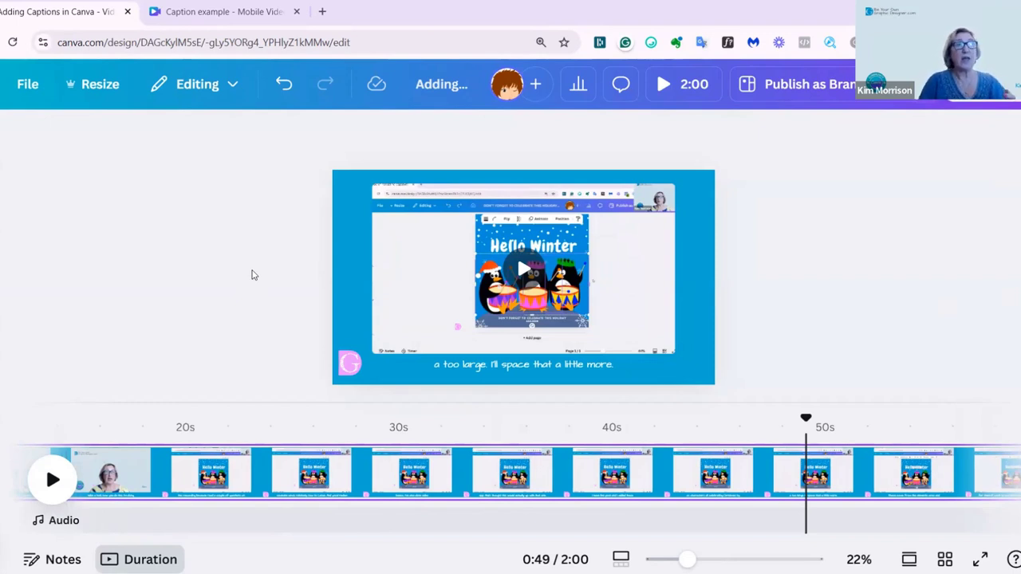
- Switch to the Caption example design and generate captions from Dynamic text's Captions for its video
left_click(226, 16)
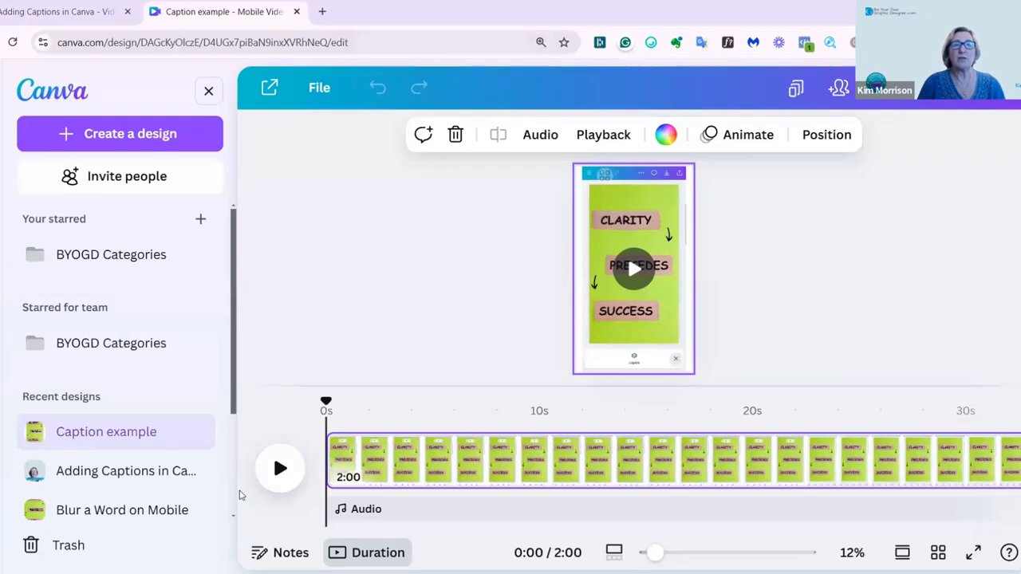
mouse_move(633, 295)
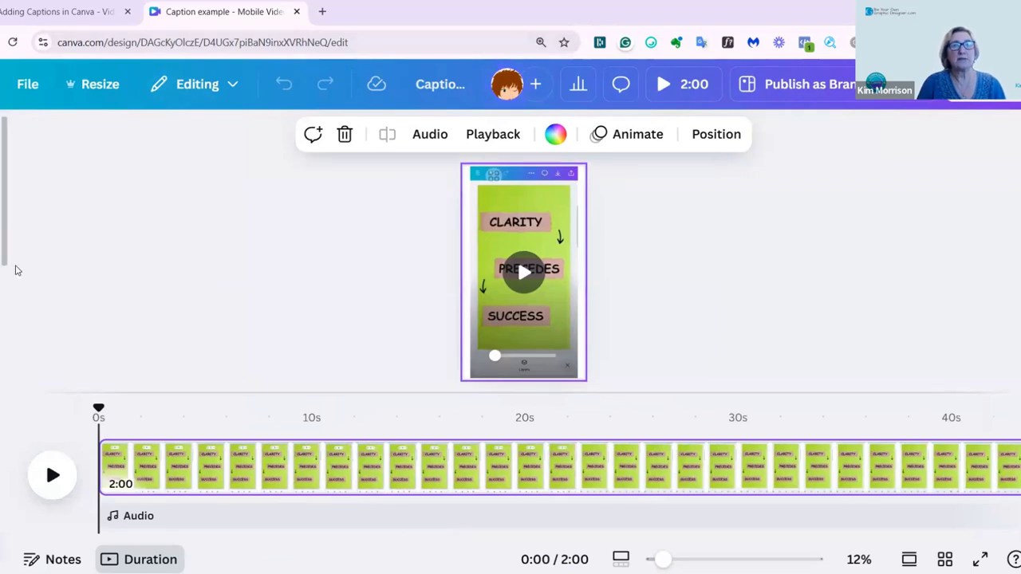
mouse_move(14, 268)
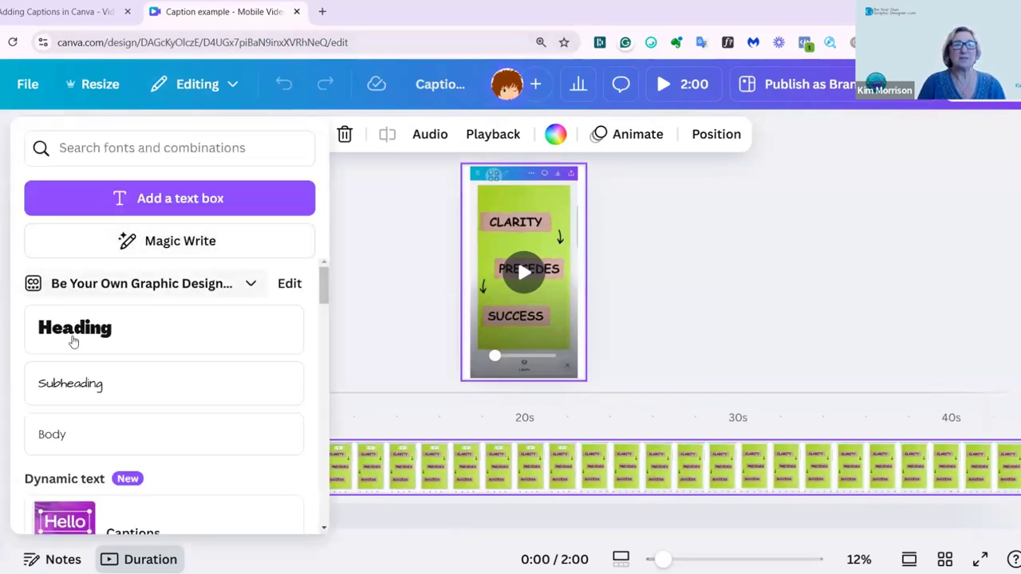
scroll(137, 408, "down", 2)
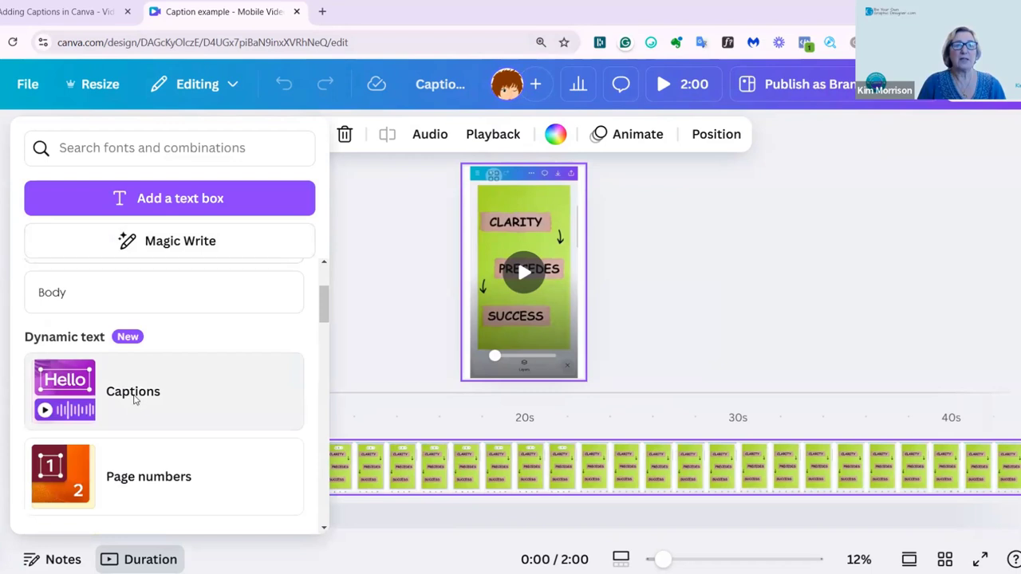
left_click(135, 396)
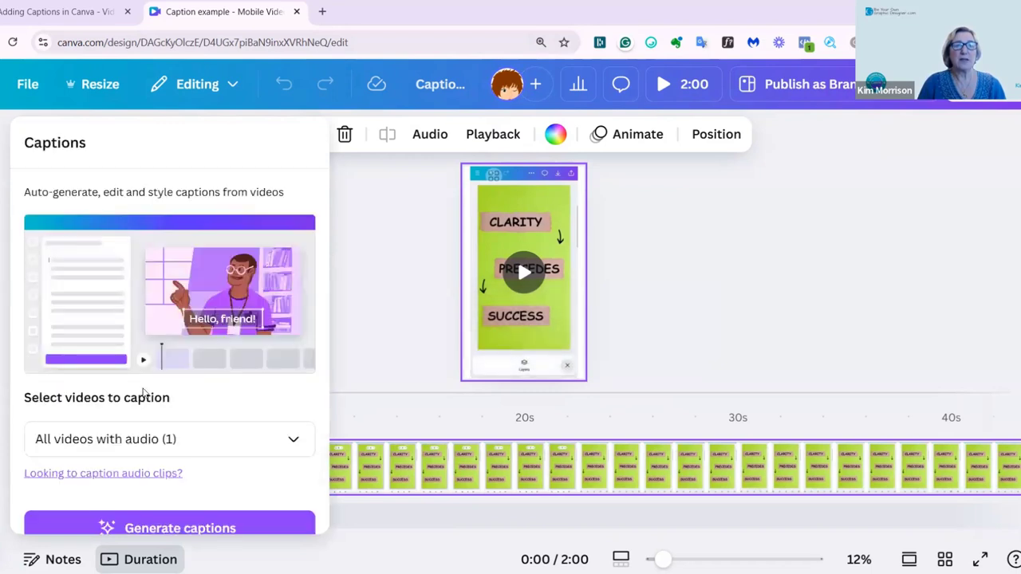
left_click(285, 441)
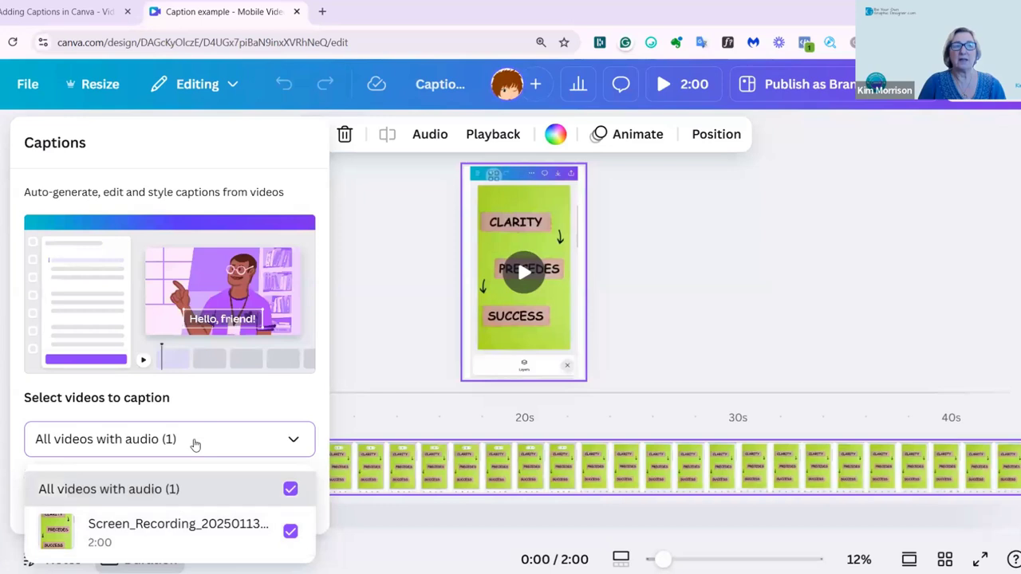
left_click(212, 454)
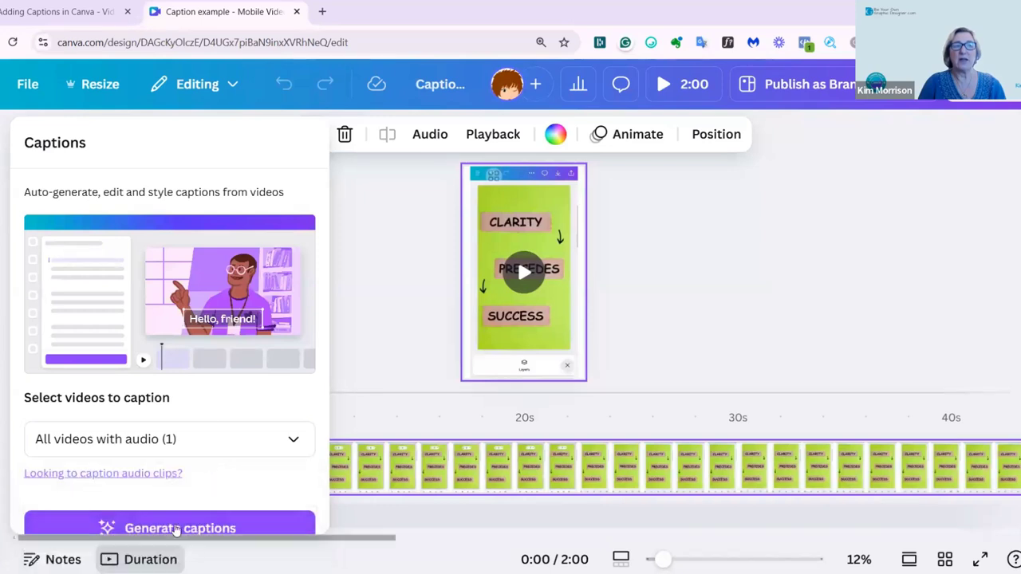
left_click(176, 529)
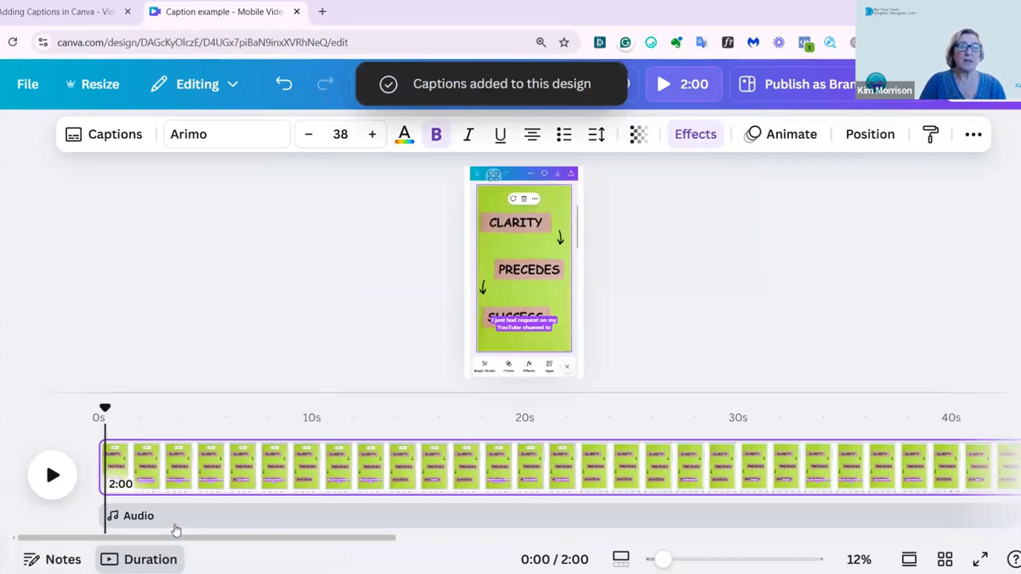
- Select the mobile video, then the newly generated Arimo caption group
left_click(527, 339)
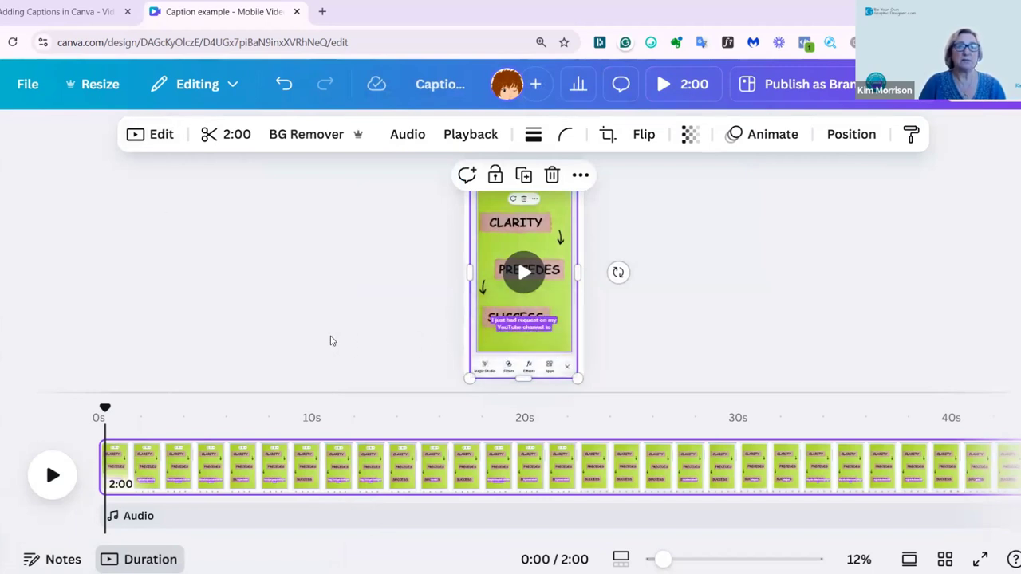
left_click(523, 323)
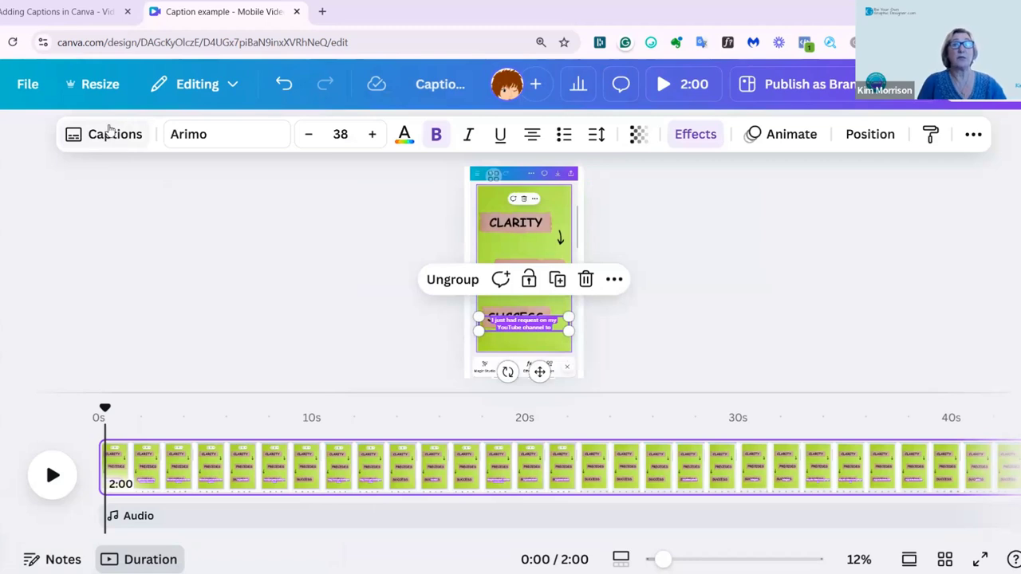
- Change the captions' Background effect colour from purple to the blue swatch
left_click(110, 136)
left_click(292, 142)
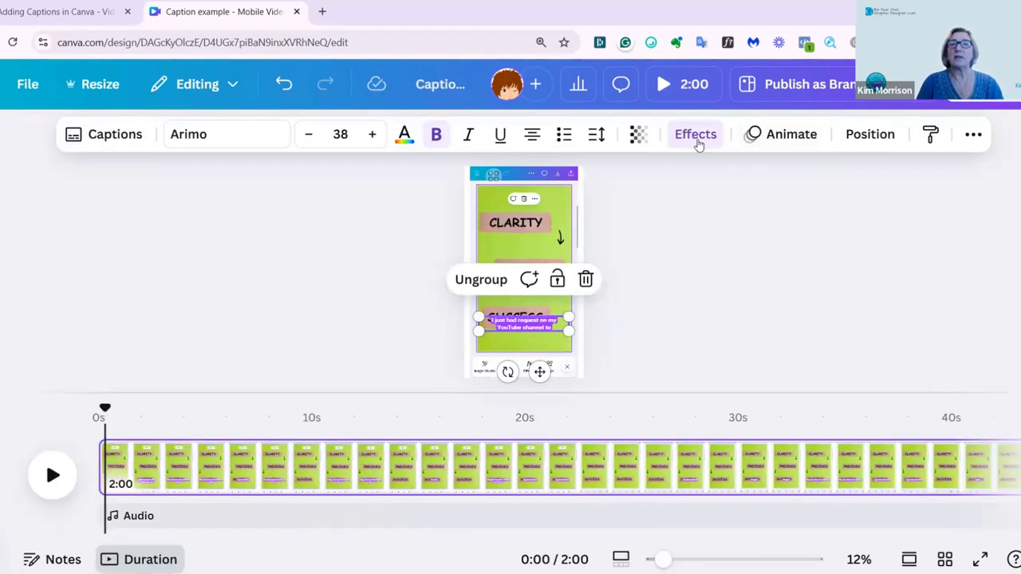
left_click(695, 136)
scroll(230, 358, "down", 4)
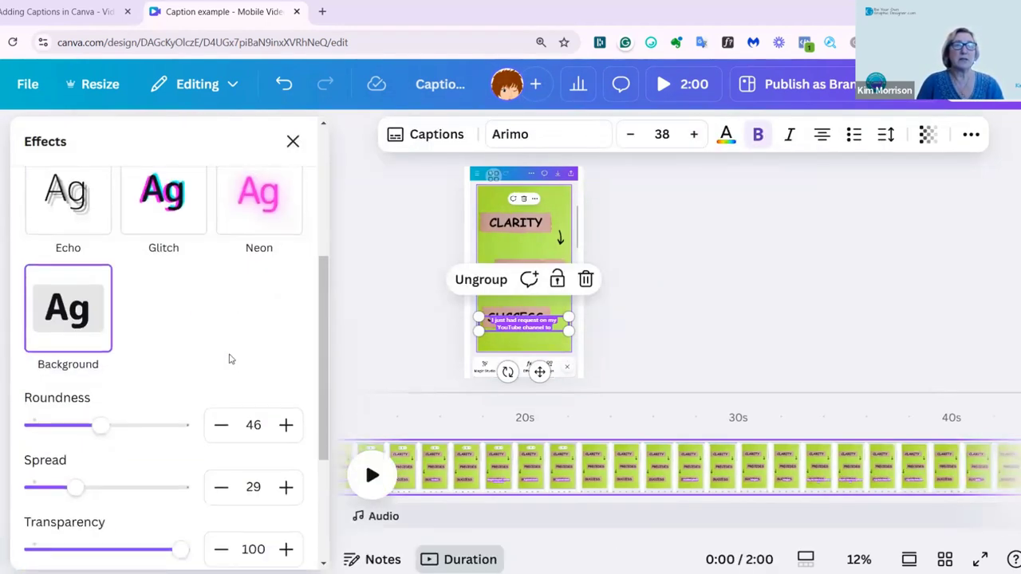
scroll(230, 359, "down", 3)
left_click(289, 376)
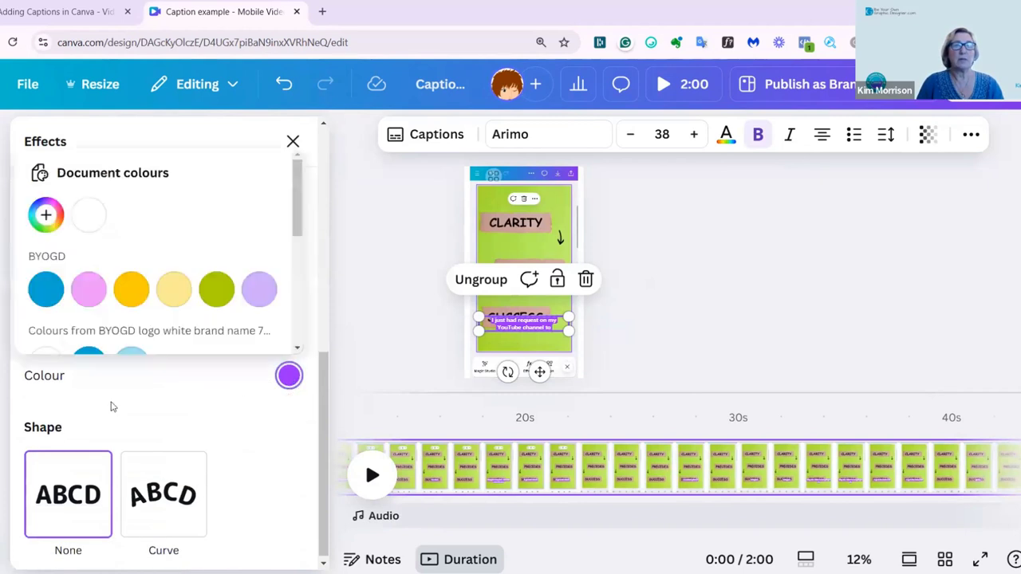
left_click(46, 289)
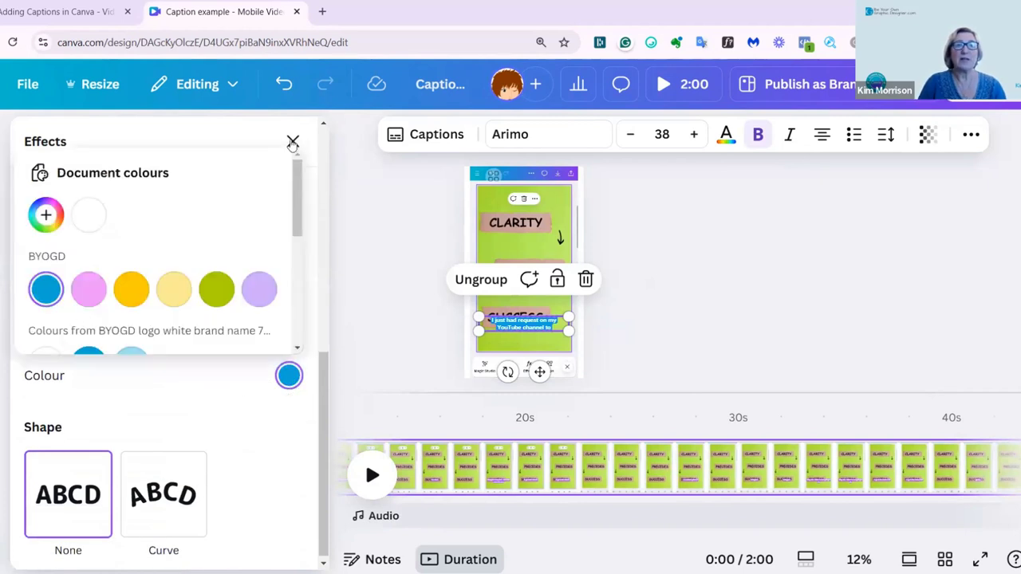
left_click(293, 141)
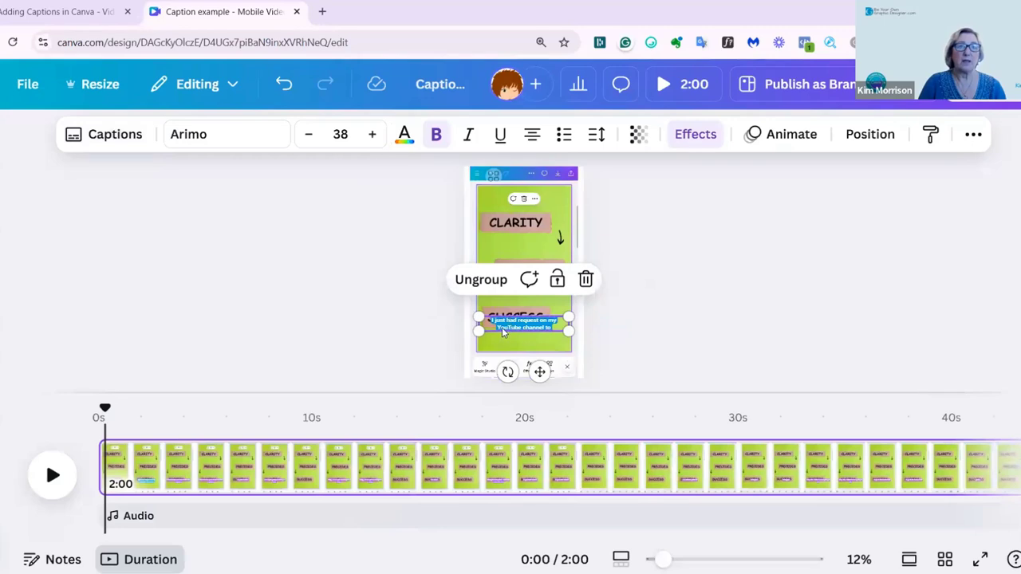
- Switch the caption font from Arimo to Architects Daughter
left_click(260, 137)
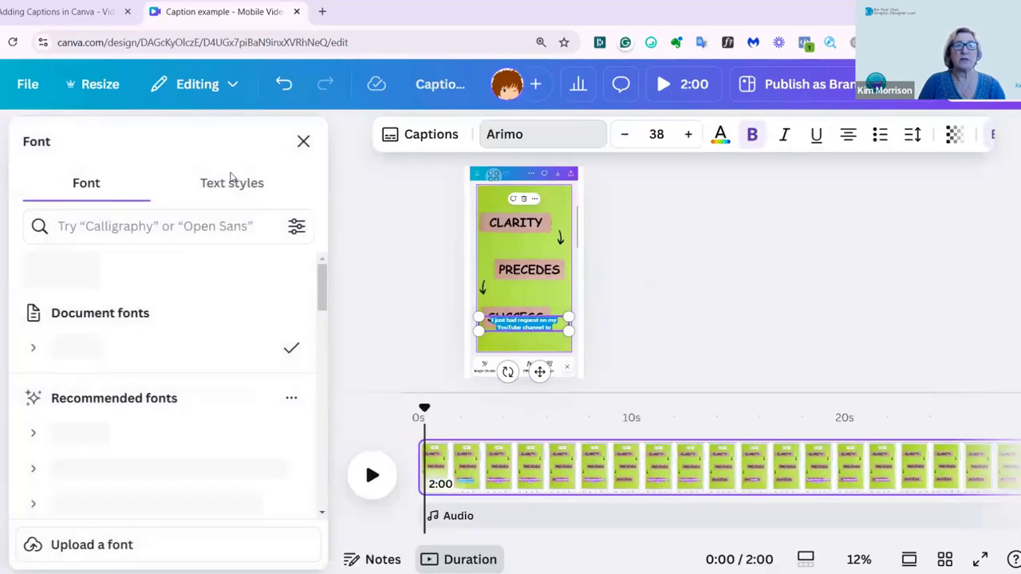
scroll(152, 369, "down", 3)
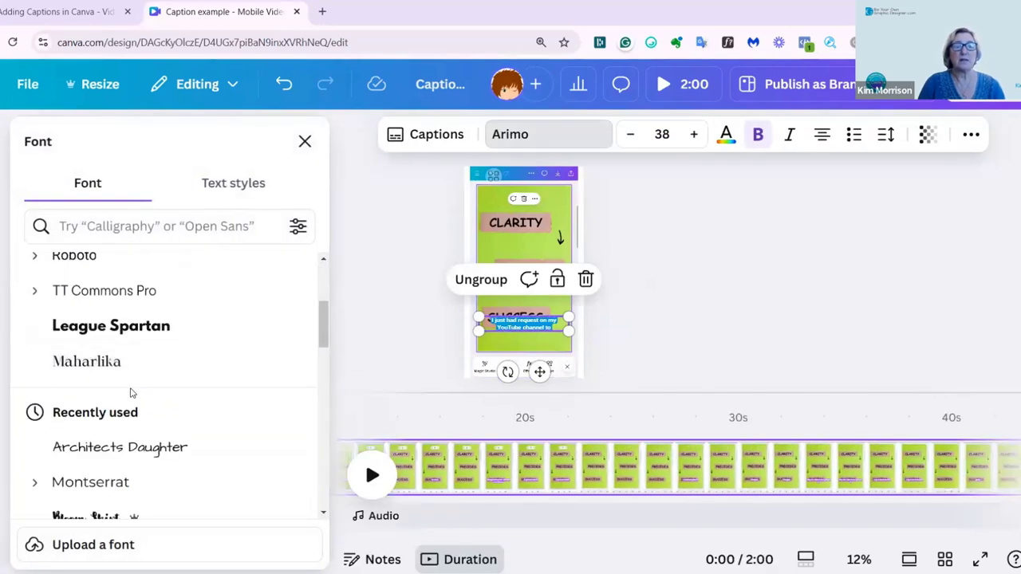
scroll(132, 392, "down", 1)
left_click(133, 379)
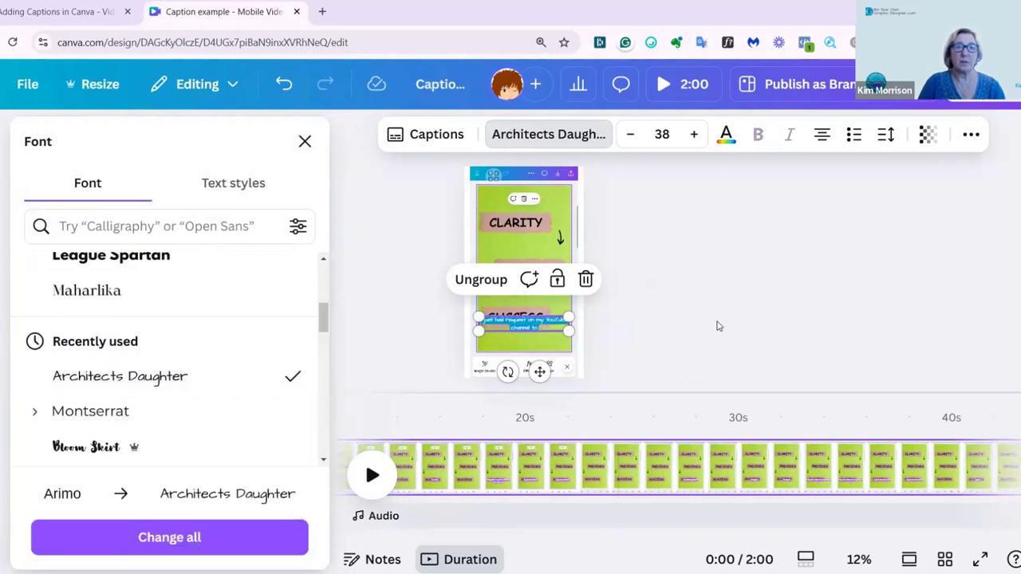
key("Escape")
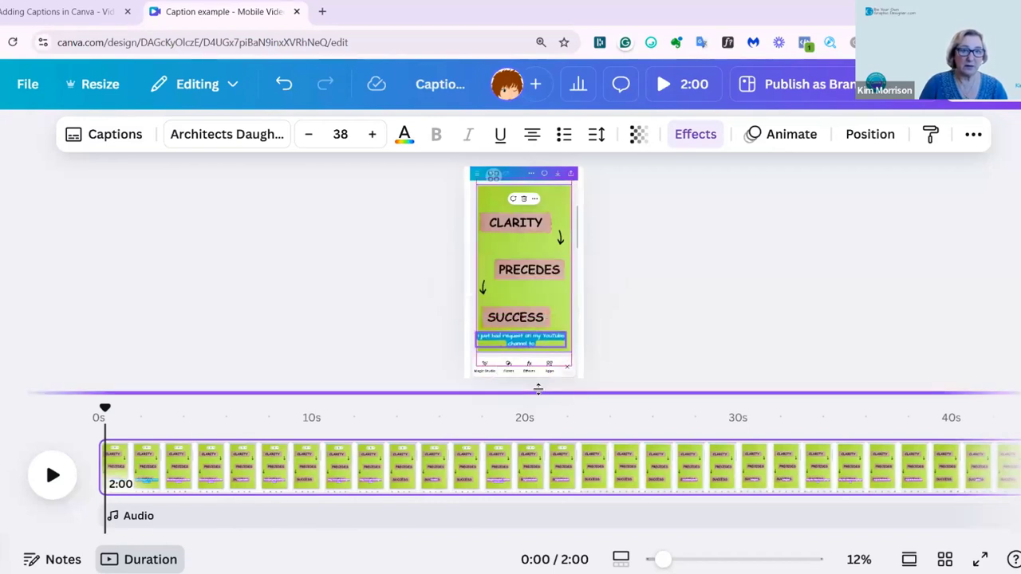
- Increase the caption font size from 38 to 40
left_click(372, 136)
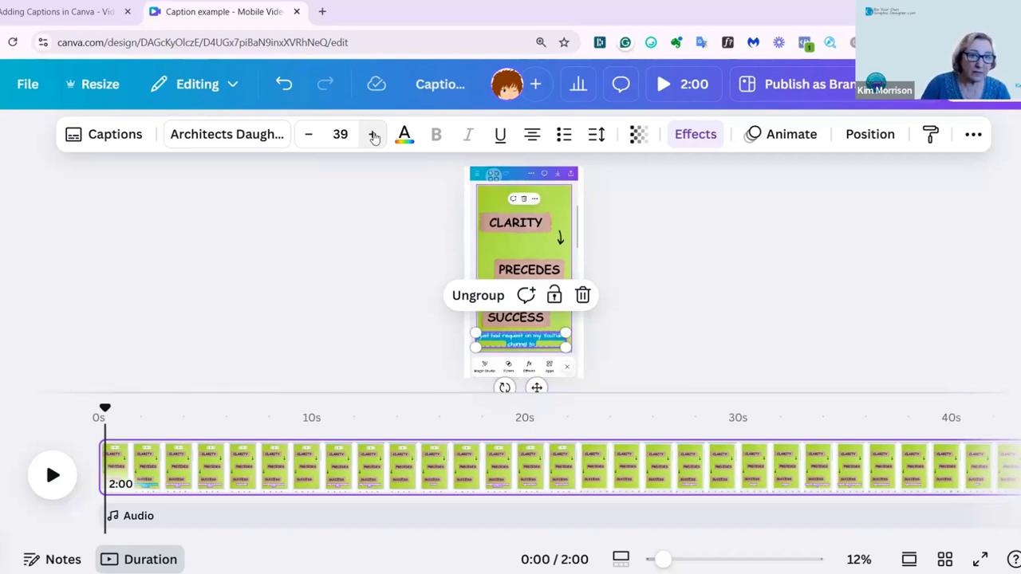
left_click(372, 136)
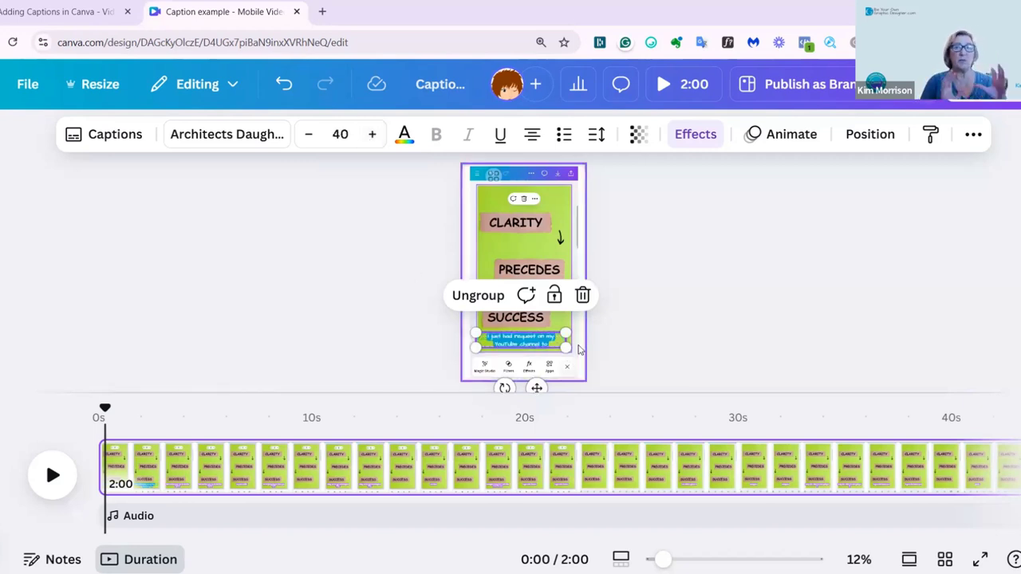